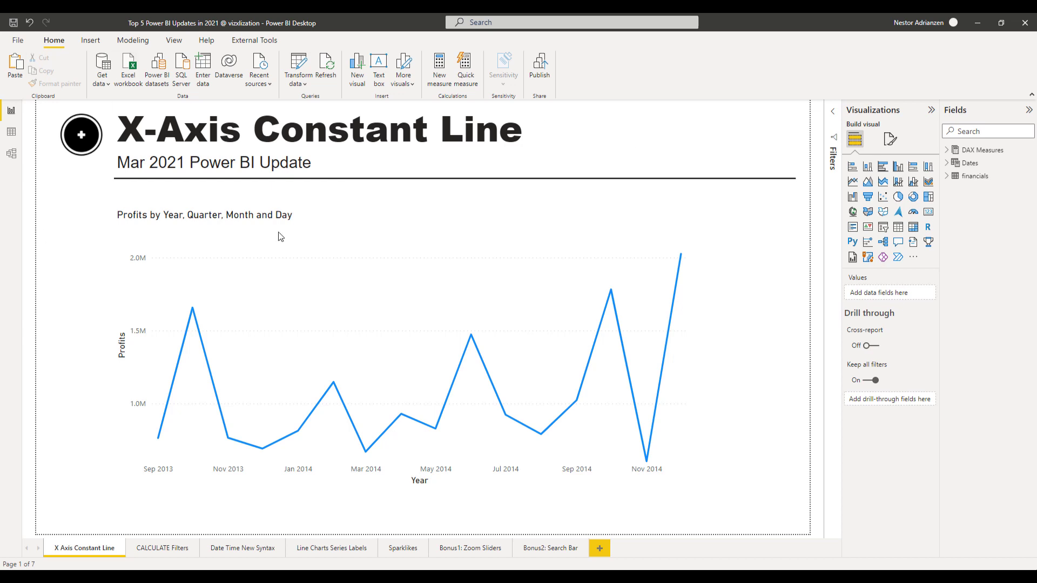
Add an X-Axis Constant Line to the Profits line chart and show its line settings.
left_click(524, 225)
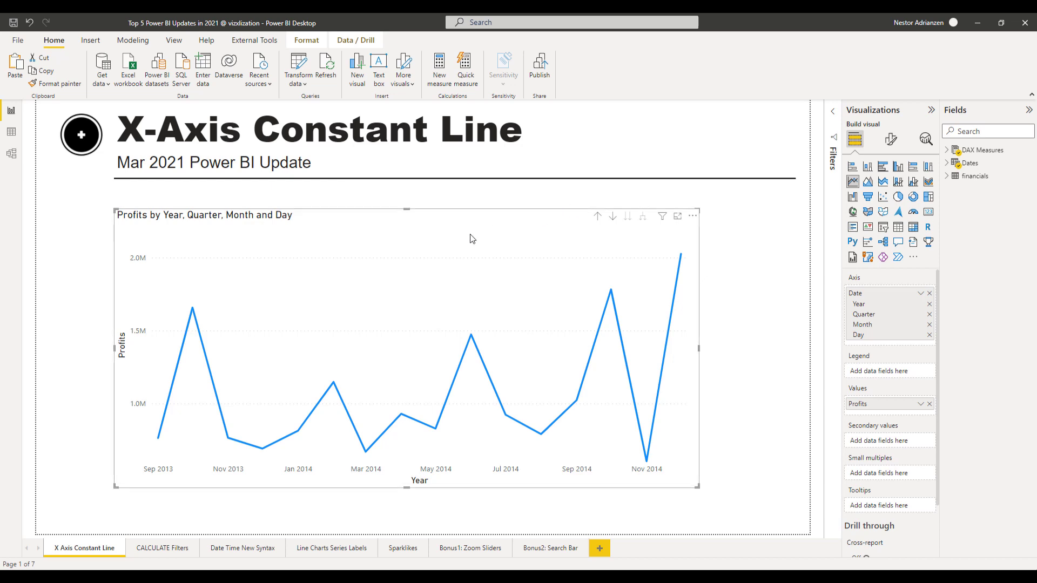
left_click(925, 140)
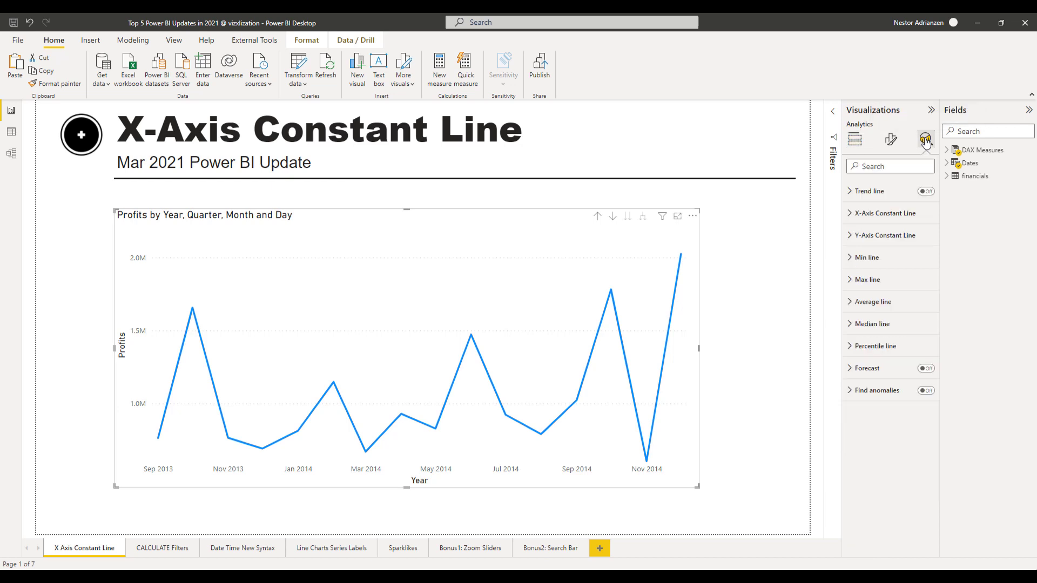
left_click(858, 217)
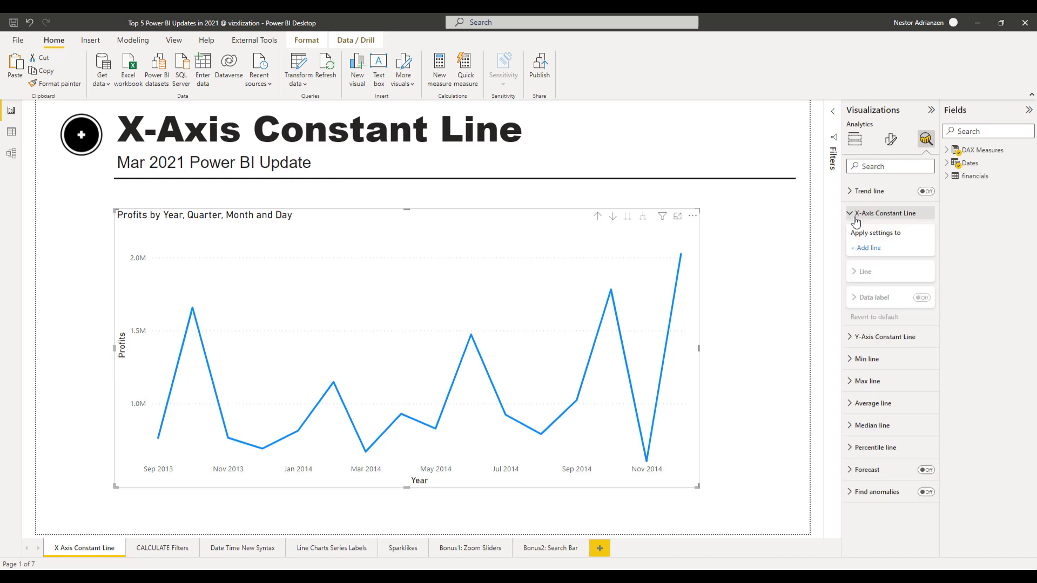
left_click(870, 248)
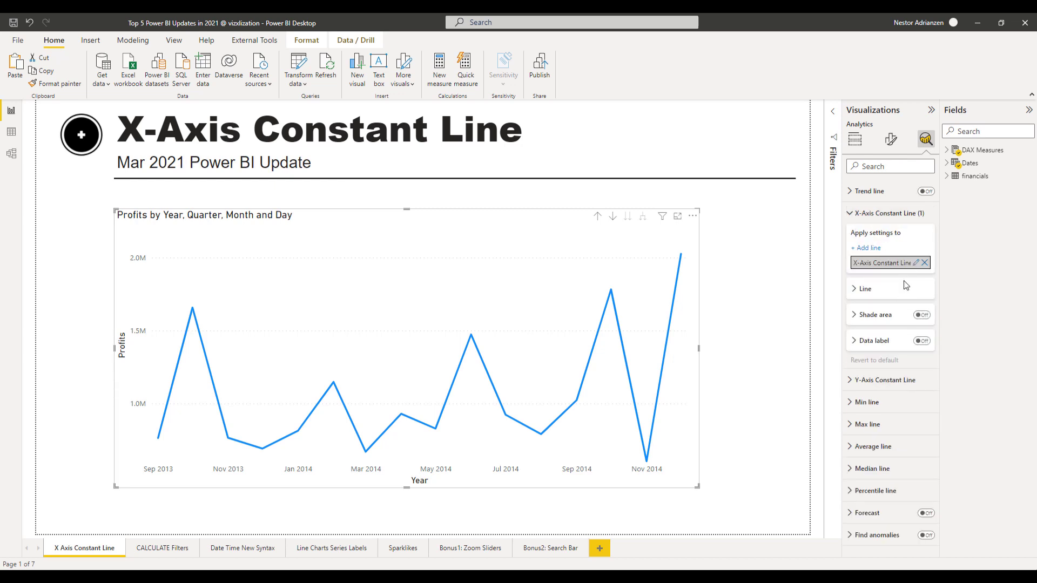
left_click(865, 292)
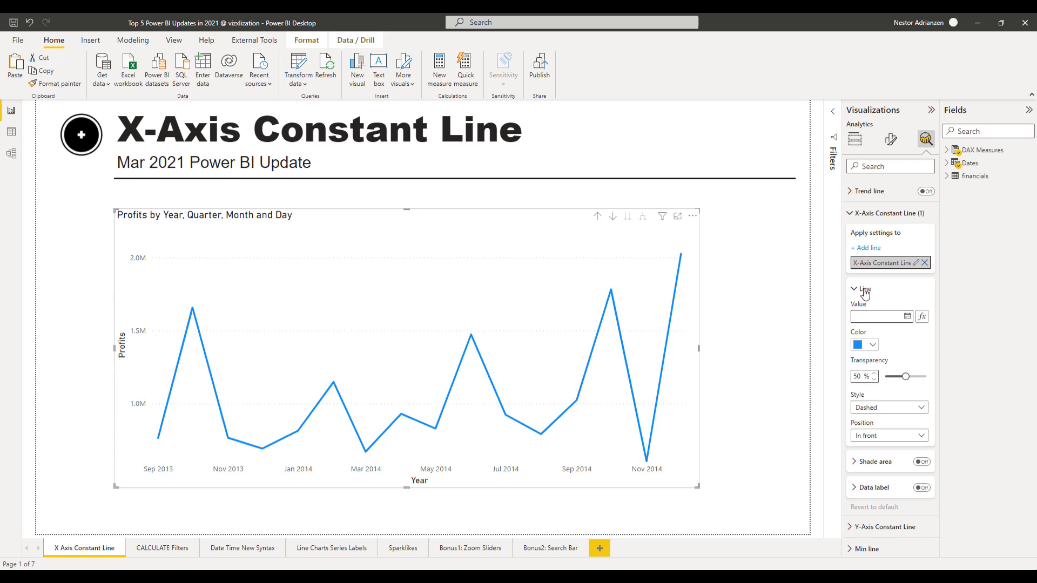
Check the date of the mid-2014 profit peak on the chart and set the constant line's value to 6/1/2014.
left_click(907, 319)
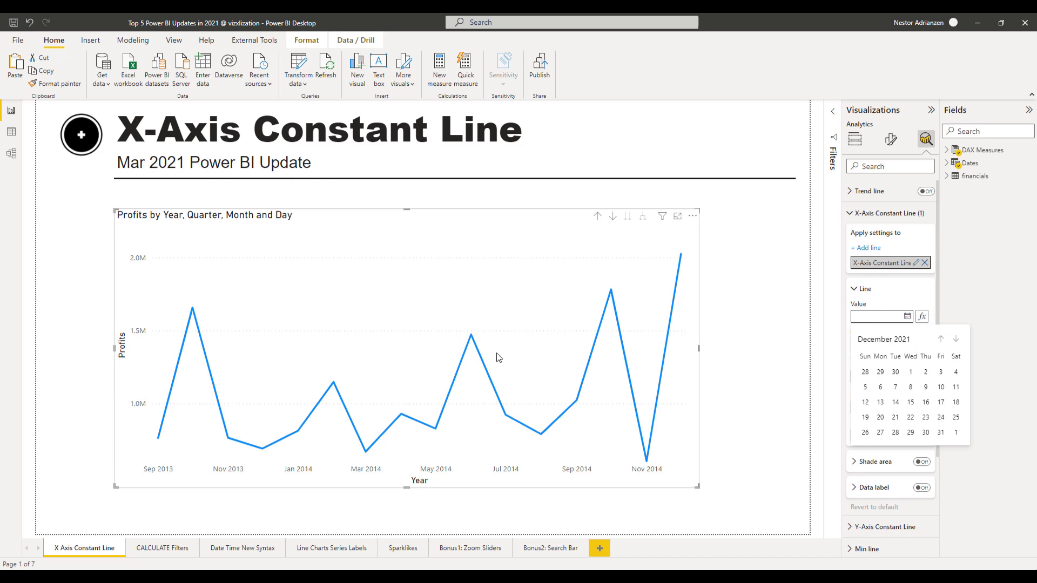
left_click(471, 332)
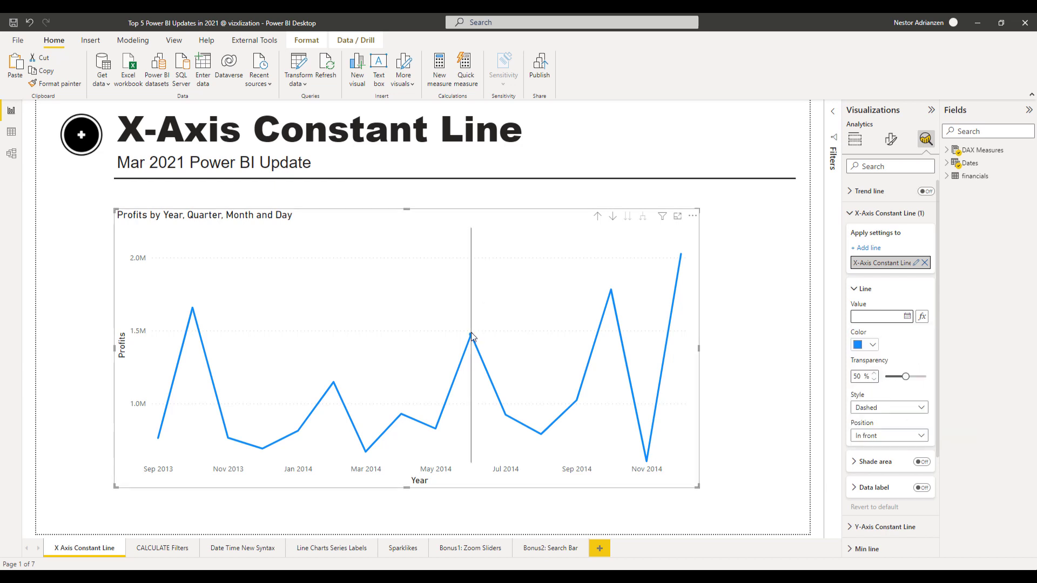
mouse_move(471, 332)
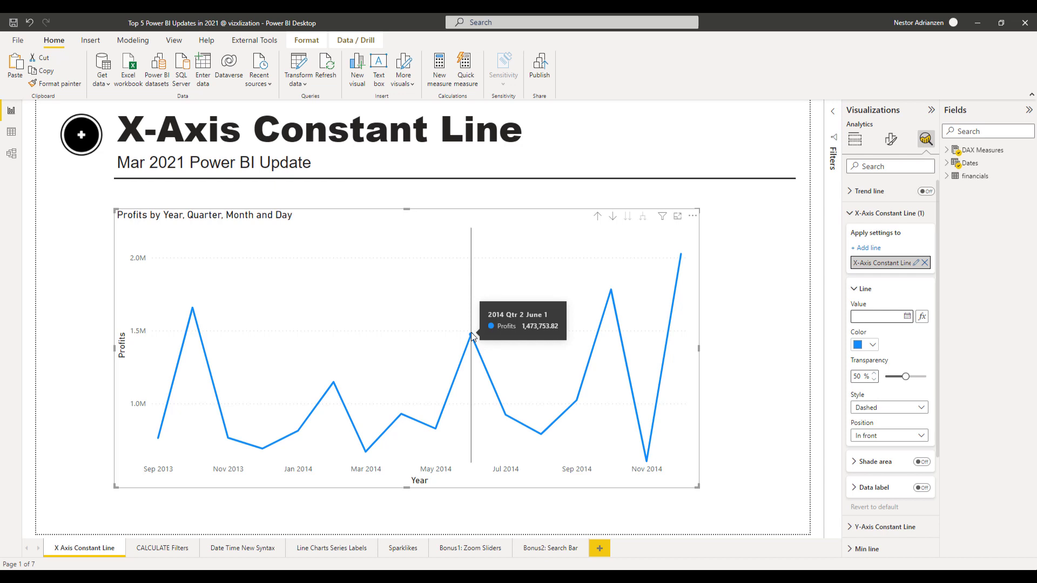
left_click(908, 318)
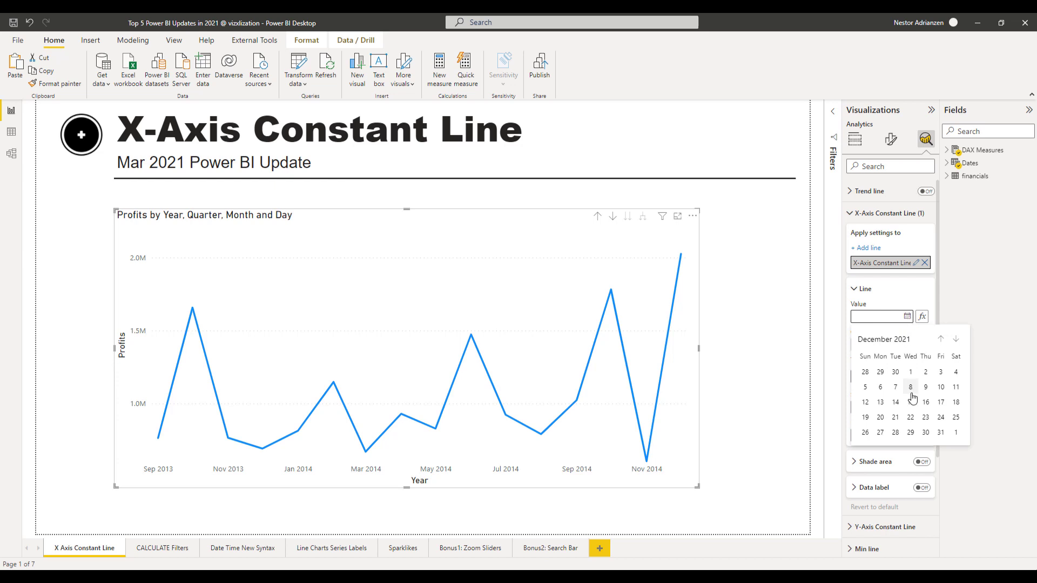
left_click(880, 340)
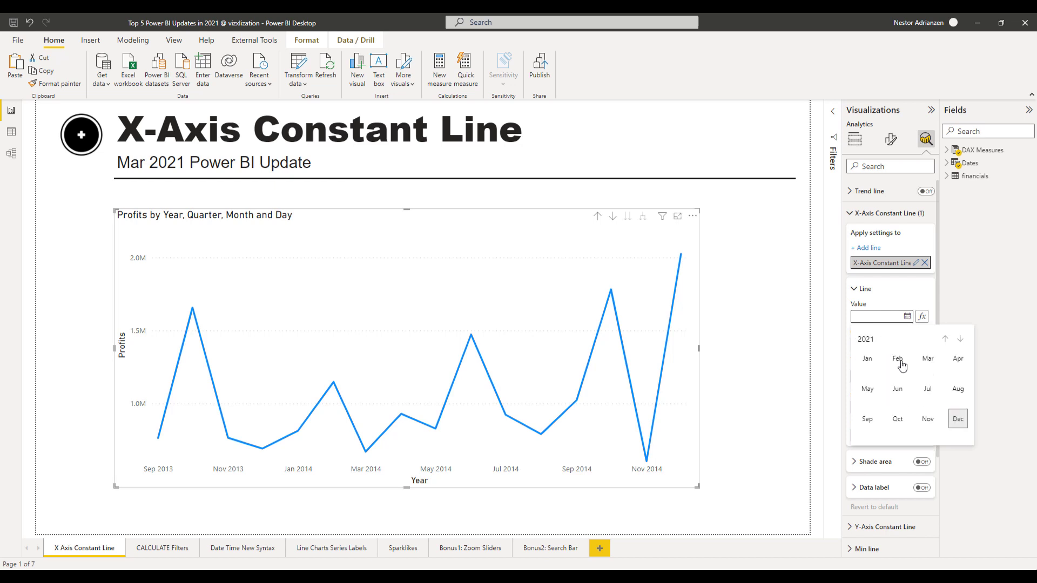
left_click(898, 391)
left_click(885, 340)
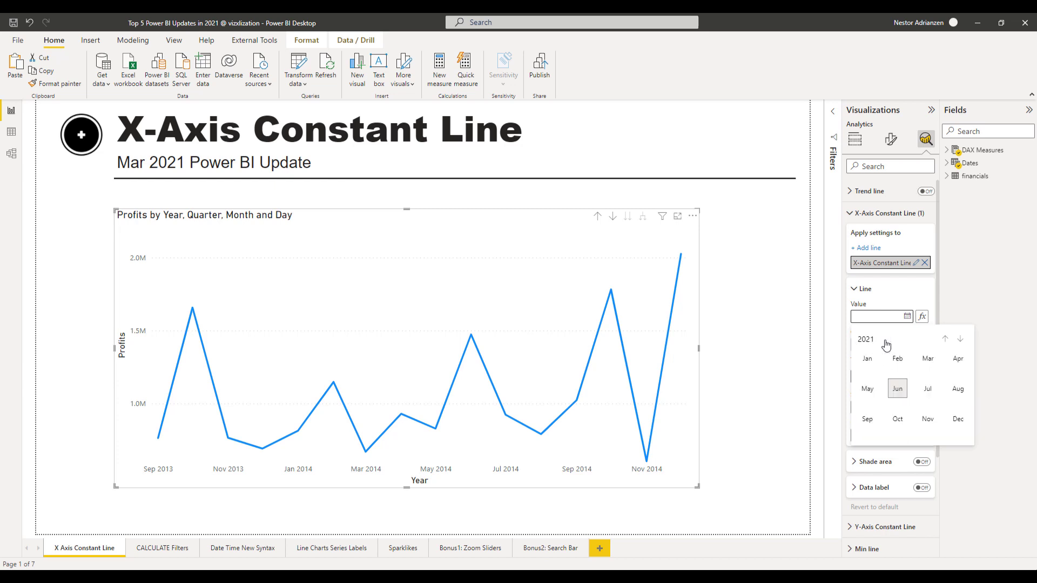
left_click(946, 340)
left_click(946, 340)
left_click(899, 392)
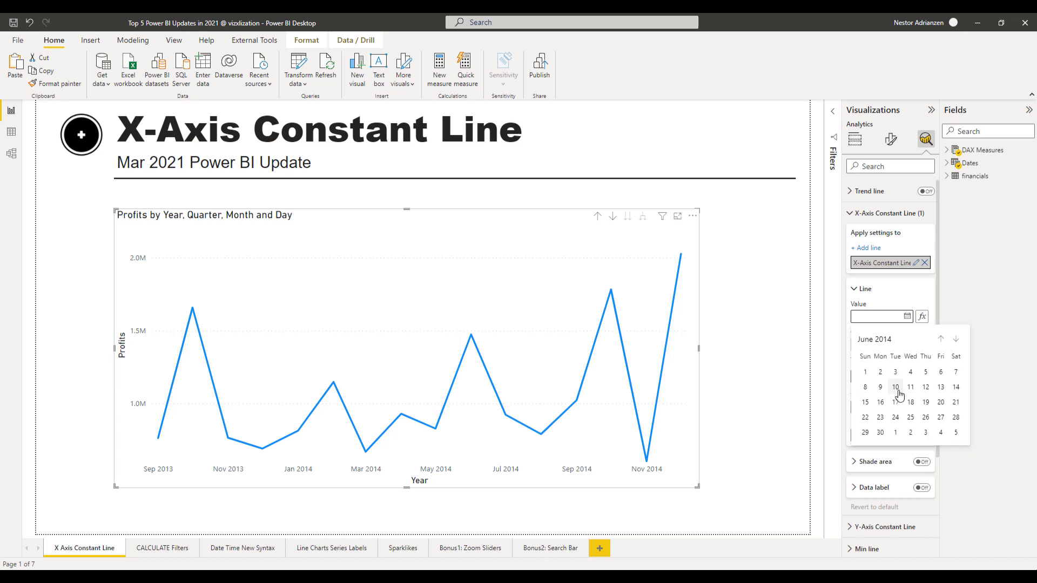
left_click(866, 373)
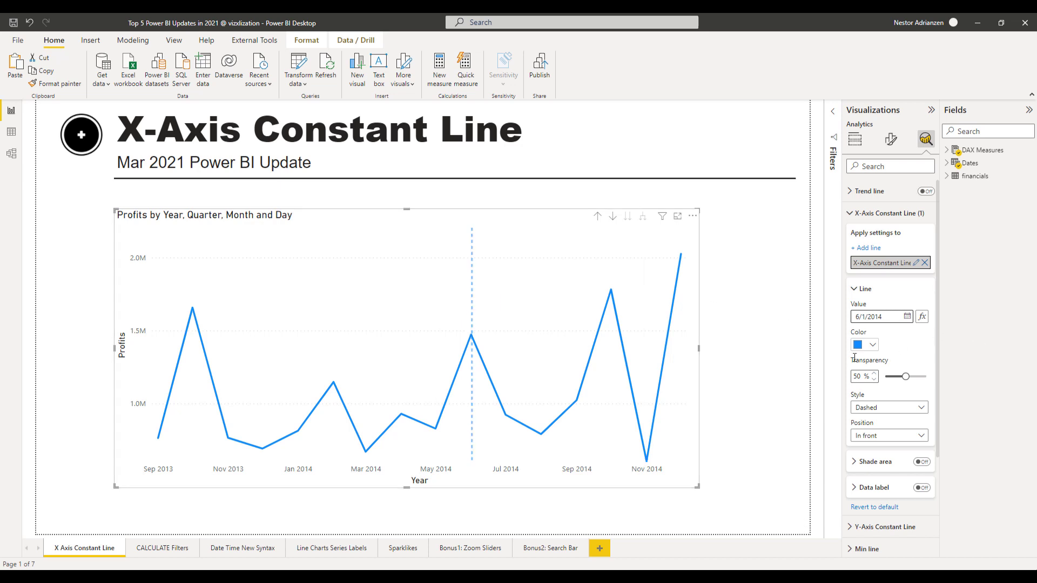
Color the constant line dark purple and set its transparency to 64%.
left_click(872, 346)
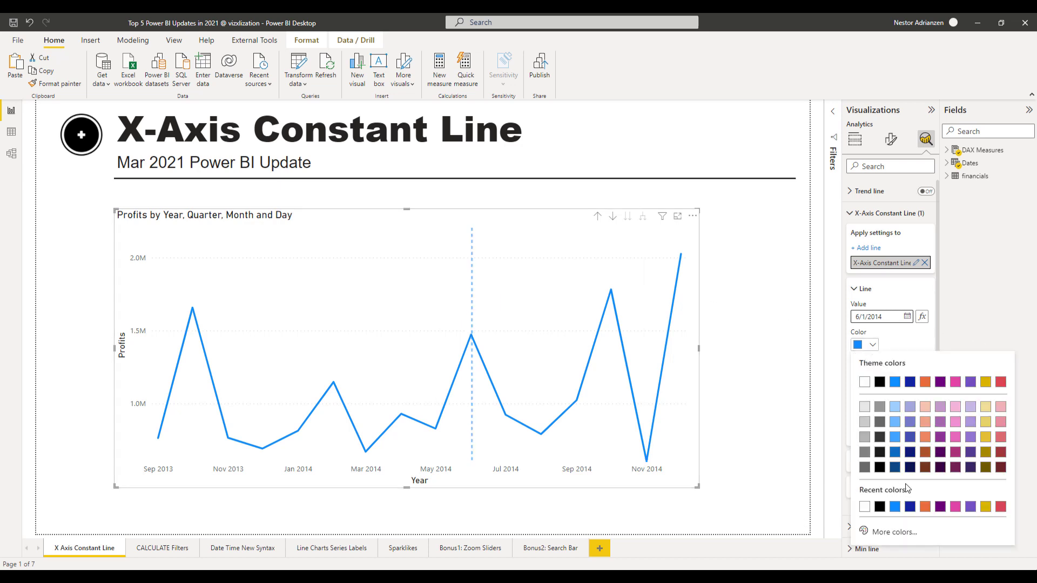
left_click(940, 453)
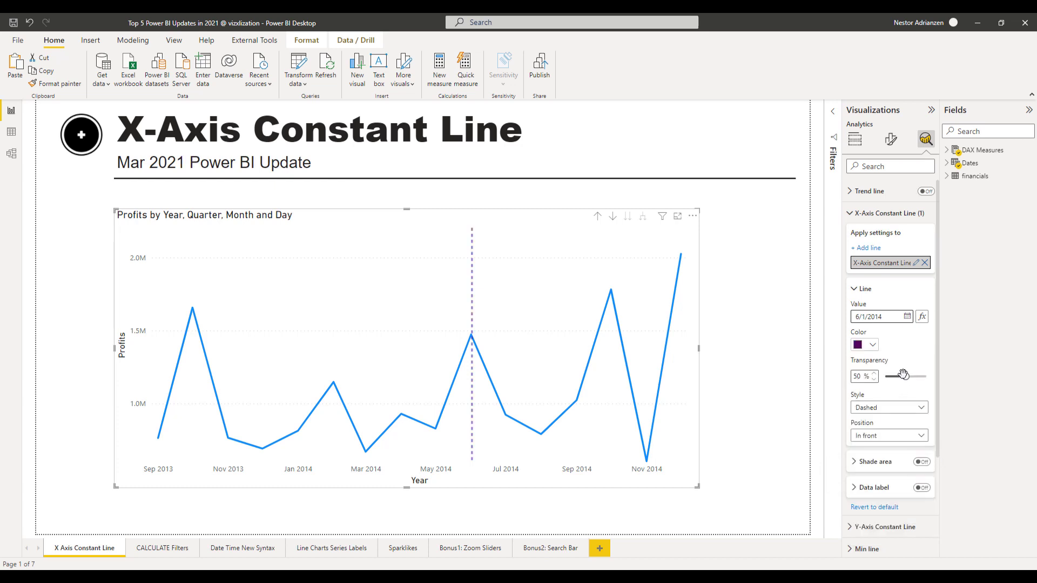
left_click_drag(904, 377, 911, 378)
Shade the area before the constant line and set the shading's transparency to 83%.
scroll(875, 446, "down", 1)
scroll(873, 402, "down", 1)
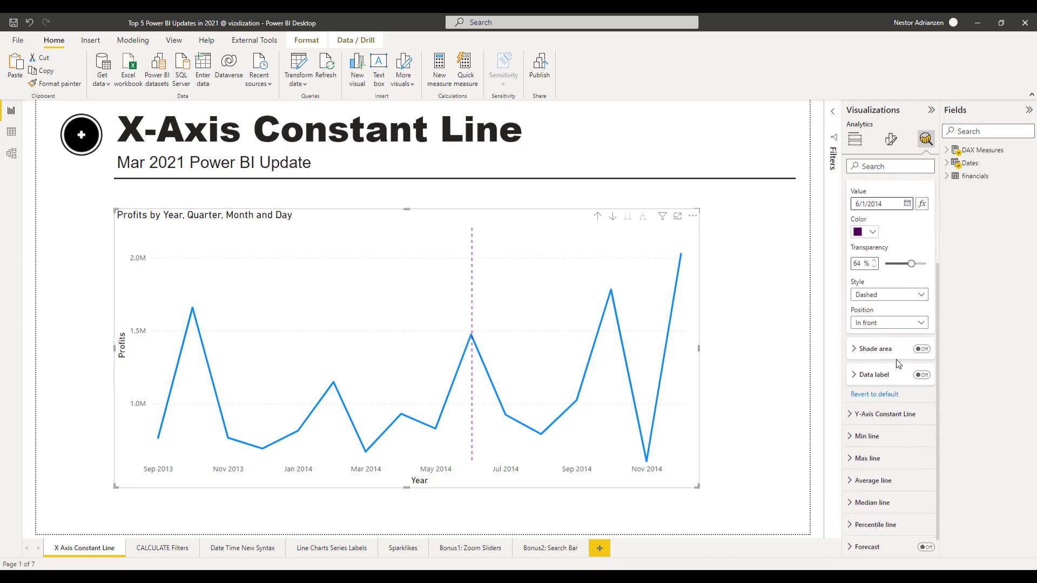
left_click(921, 350)
left_click(859, 350)
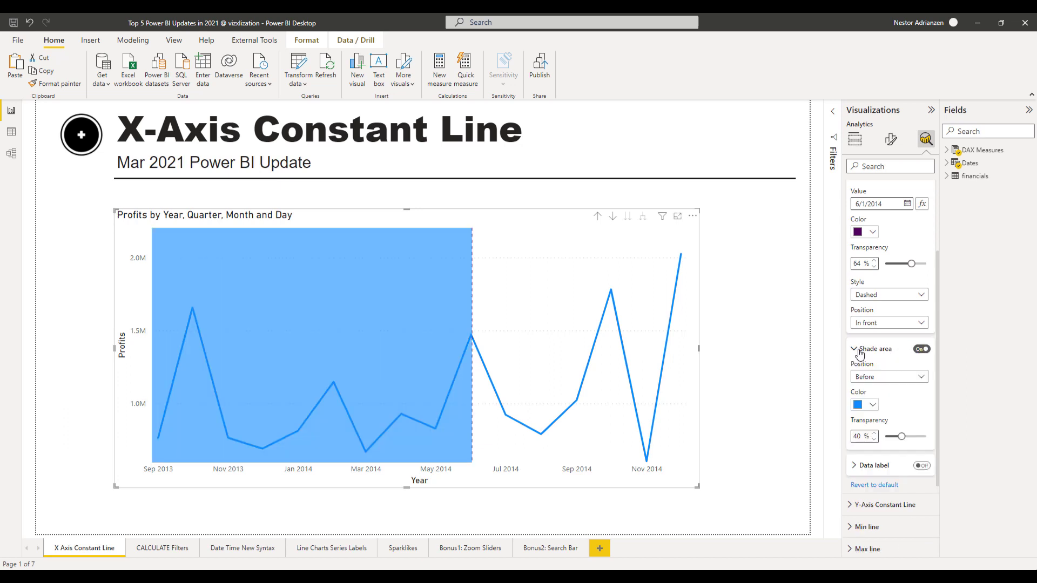
scroll(888, 373, "down", 2)
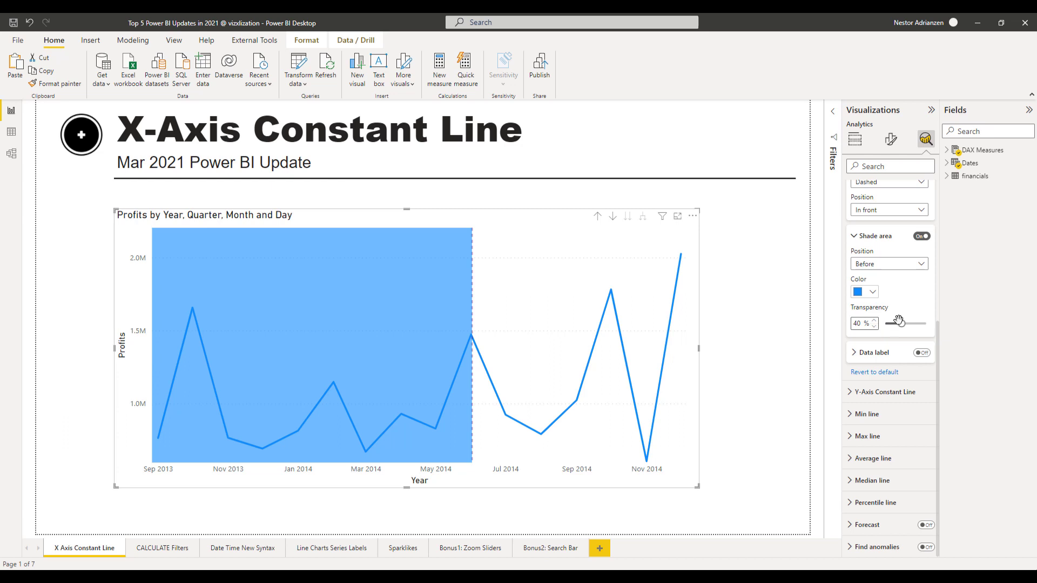
left_click_drag(901, 324, 919, 324)
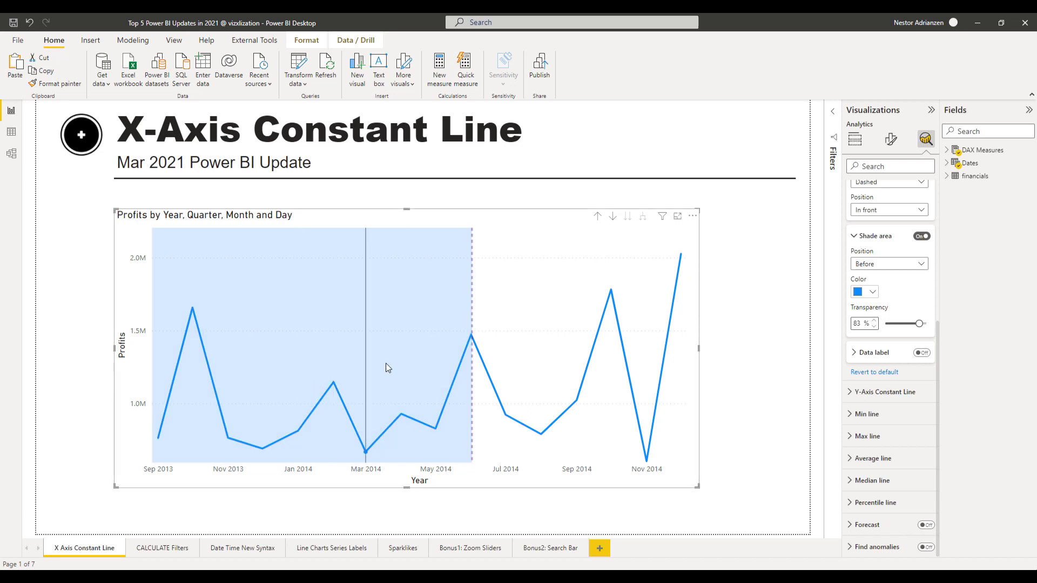
Collapse the shade area settings and turn on the data label for the constant line.
scroll(879, 303, "up", 1)
scroll(879, 302, "up", 2)
left_click(868, 349)
scroll(868, 354, "down", 1)
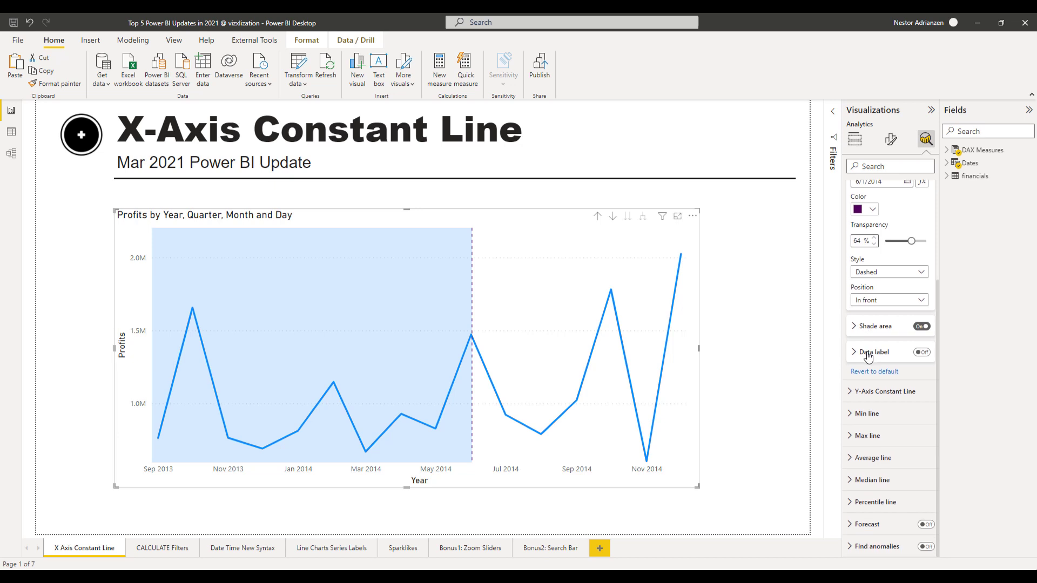
left_click(921, 353)
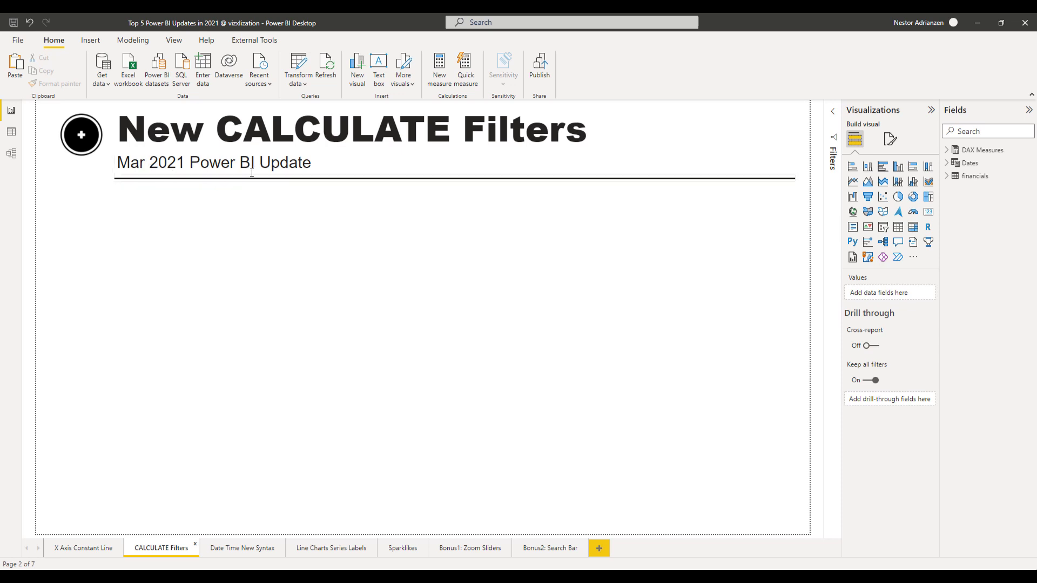
Open the Profit CALC measure from DAX Measures and compare its current CALCULATE expression with the commented-out old version.
left_click(947, 151)
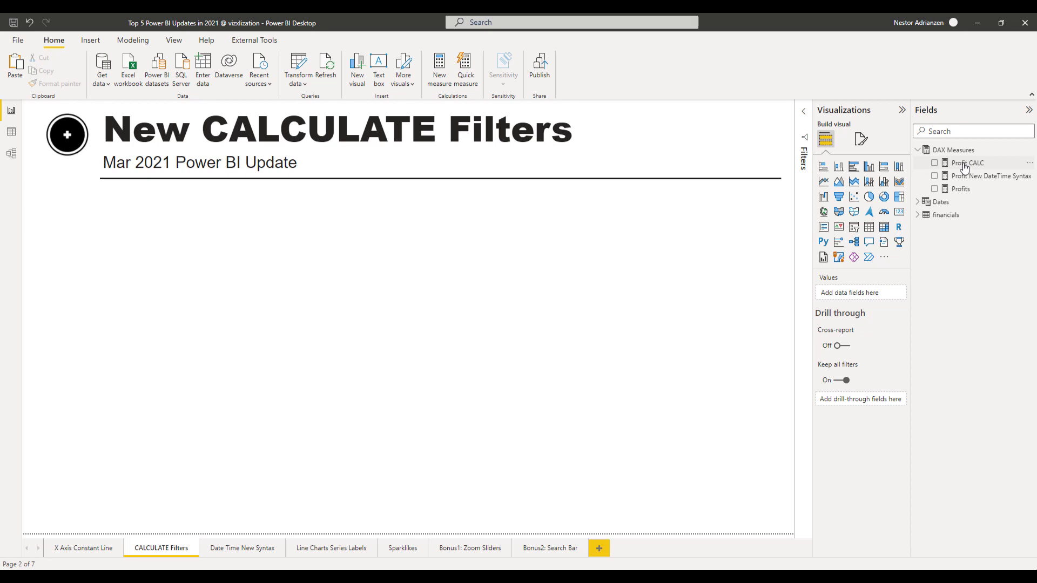
left_click(964, 167)
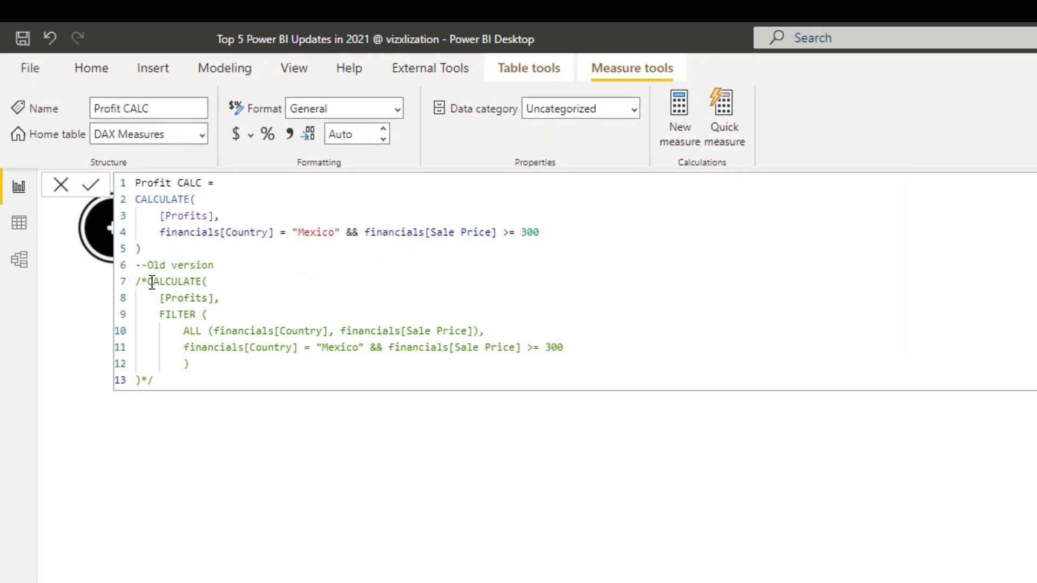
left_click_drag(138, 280, 225, 378)
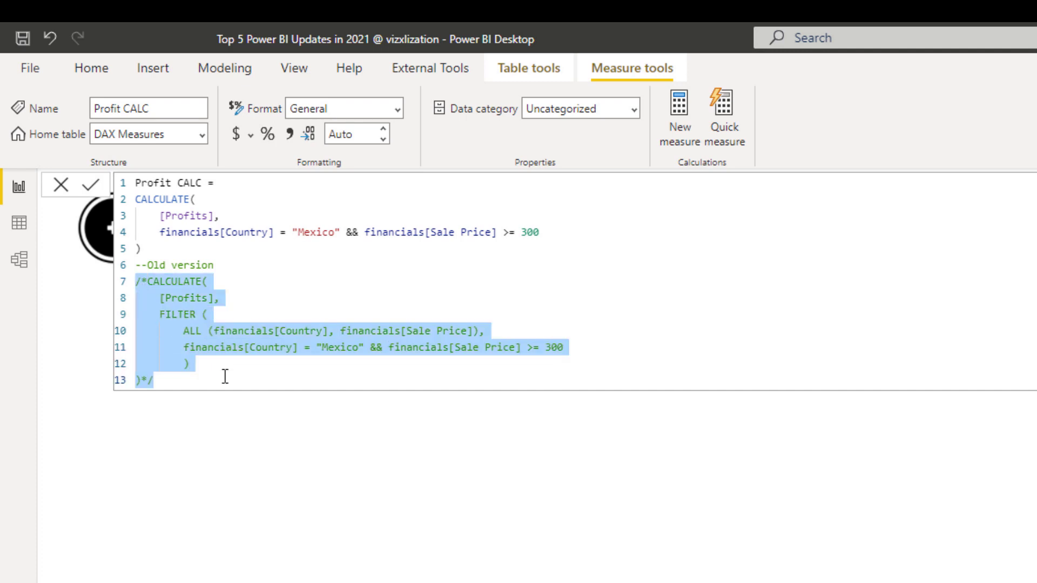
left_click_drag(136, 199, 165, 249)
left_click(166, 248)
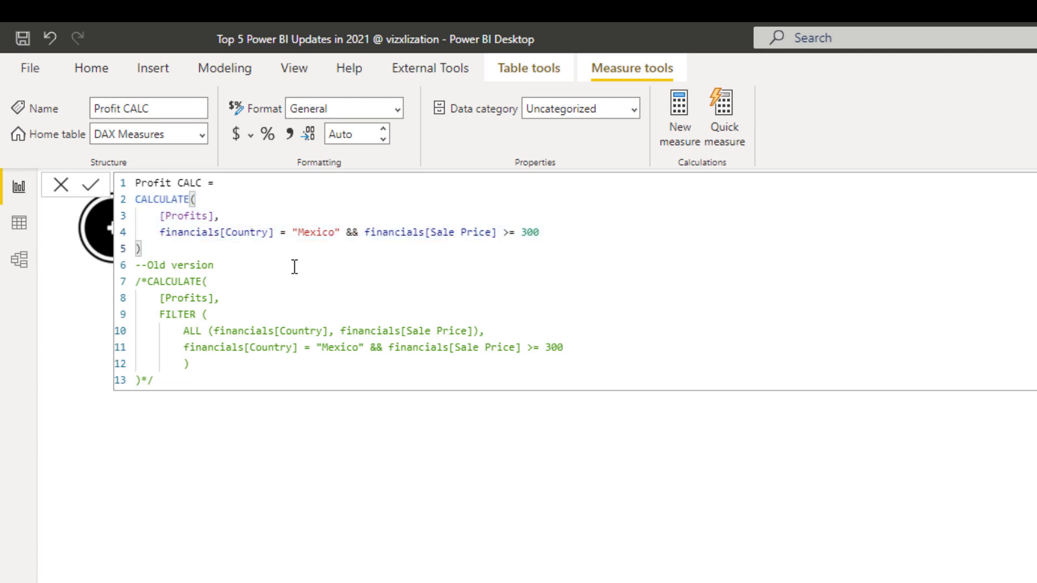
left_click(333, 263)
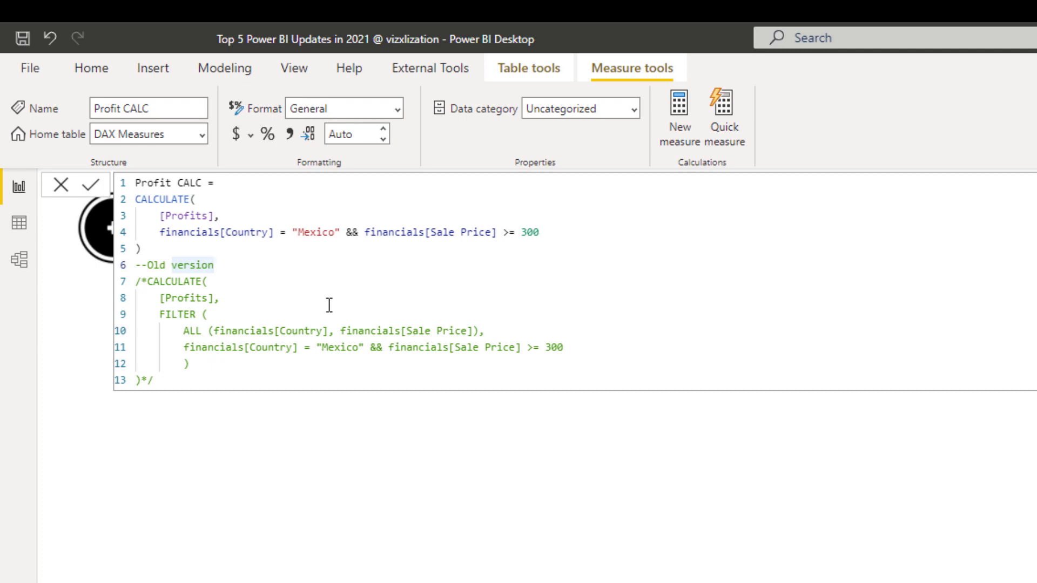
Examine the old version's [Profits], FILTER and ALL arguments and its Mexico and Sale Price conditions against the direct filter in the current expression.
left_click(270, 297)
key("shift+Home")
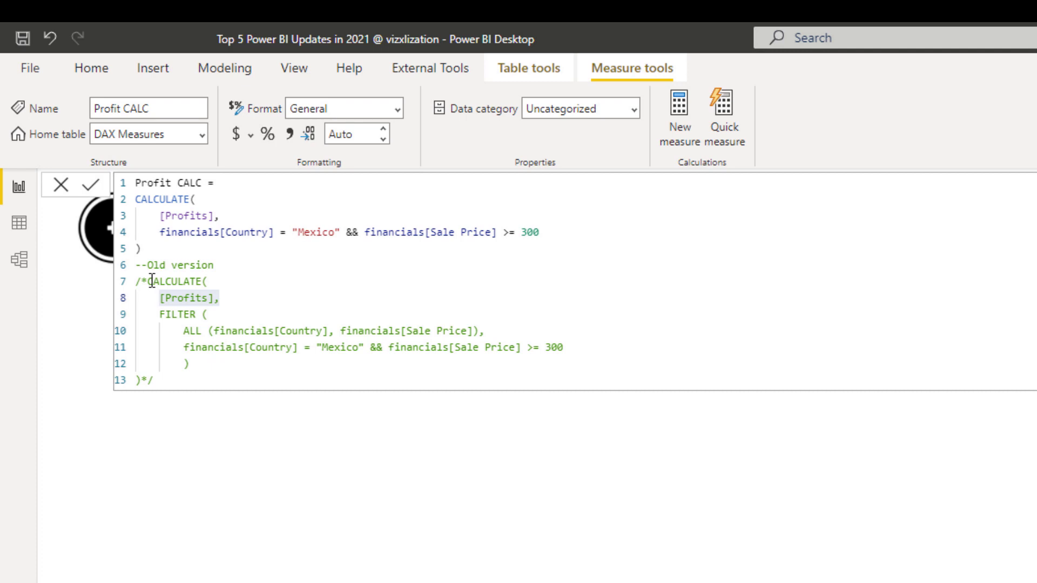
left_click_drag(151, 281, 214, 299)
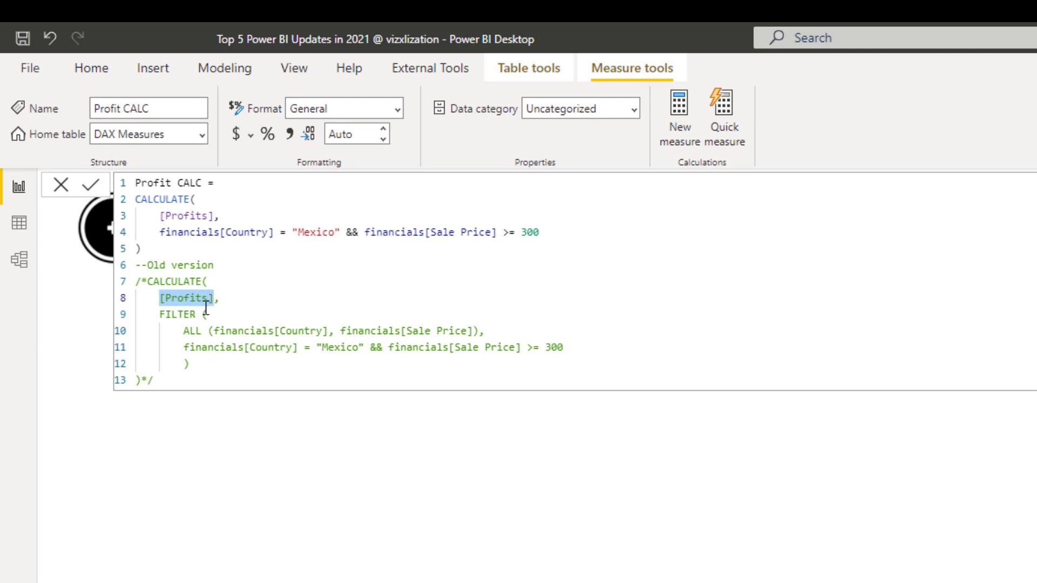
left_click(160, 316)
left_click_drag(161, 315, 215, 365)
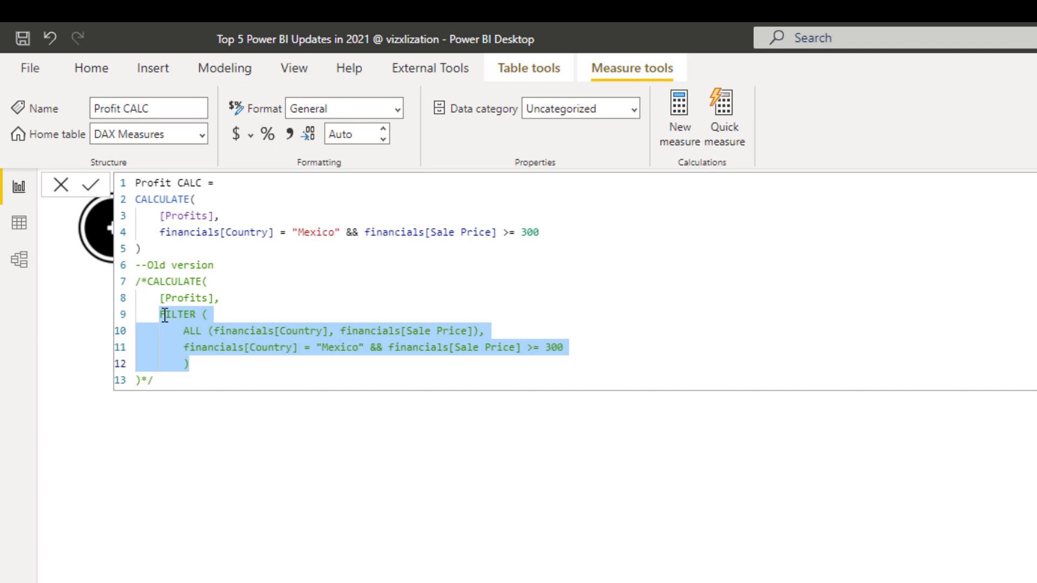
left_click(231, 331)
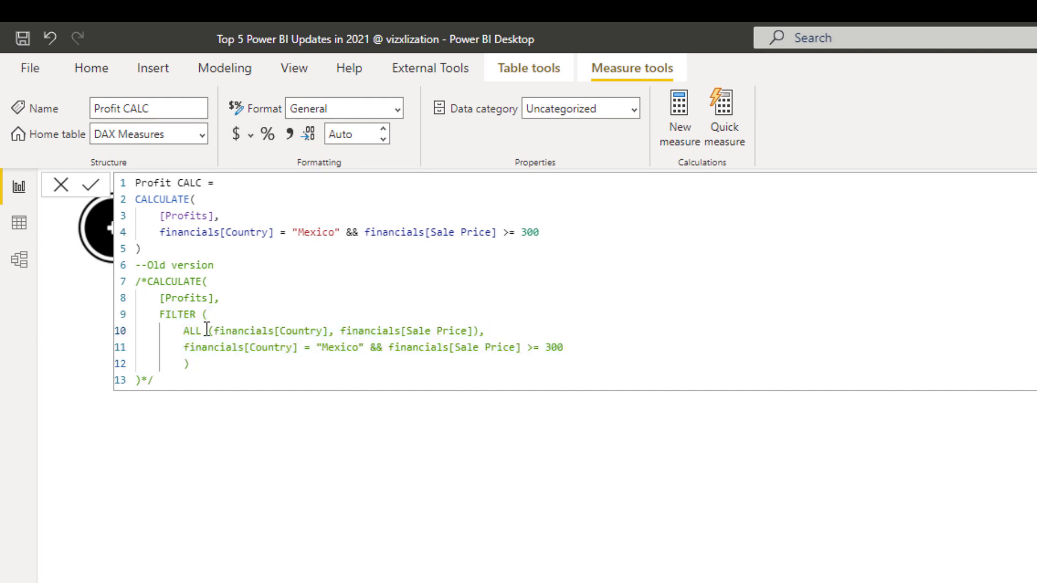
left_click_drag(184, 330, 480, 331)
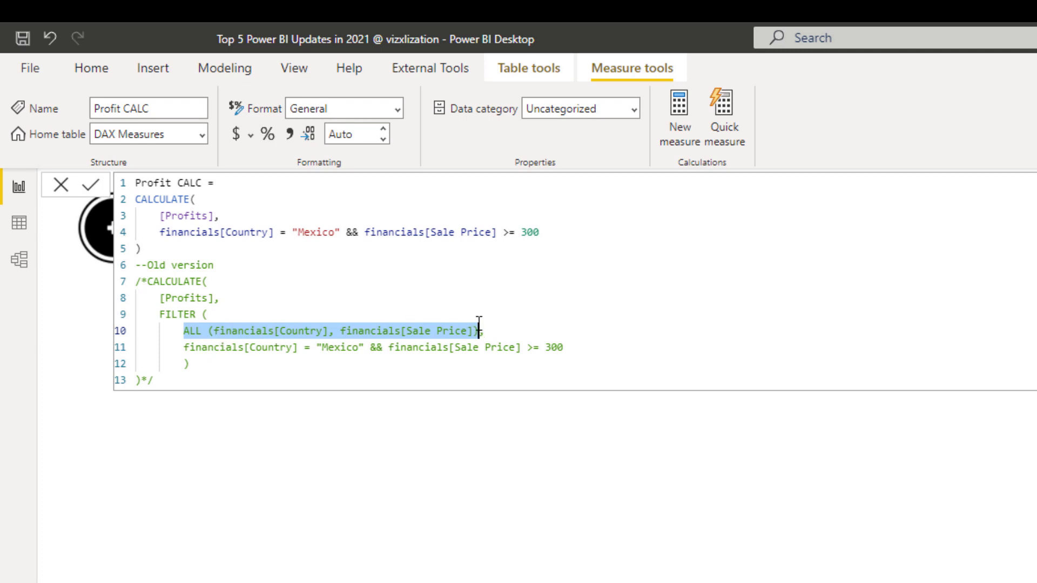
triple_click(249, 348)
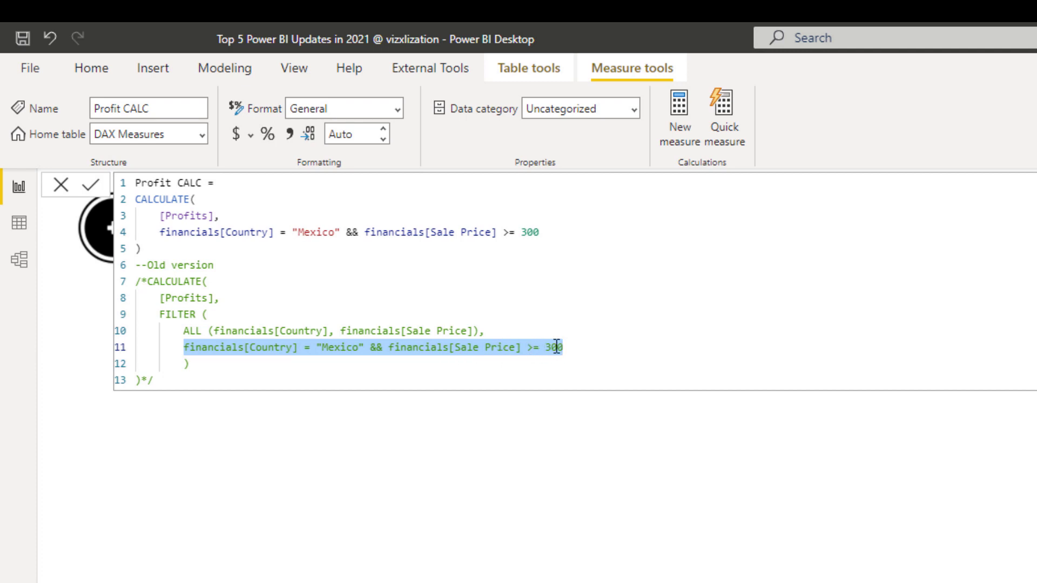
left_click(497, 337)
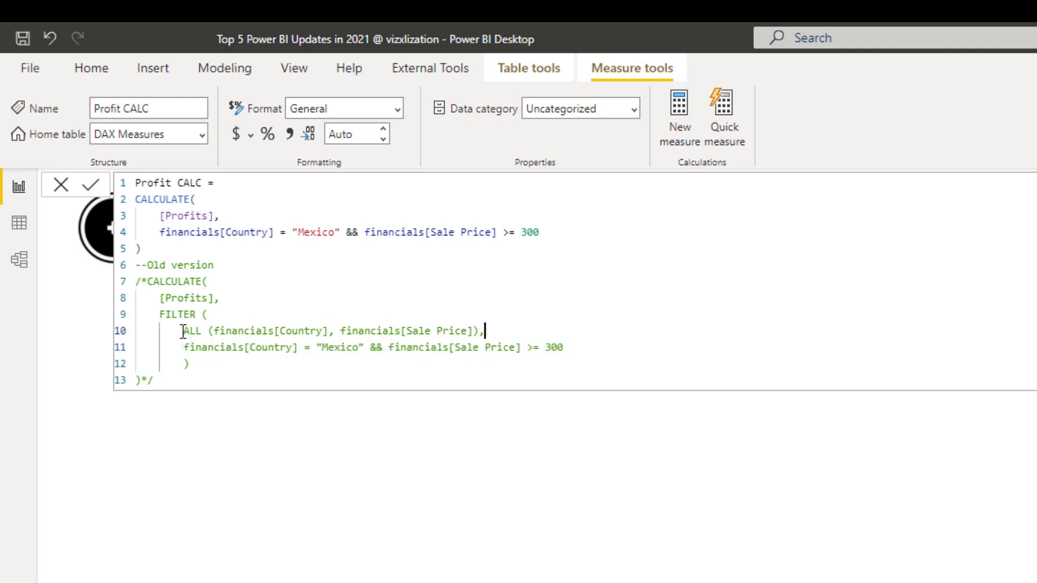
left_click_drag(184, 331, 573, 347)
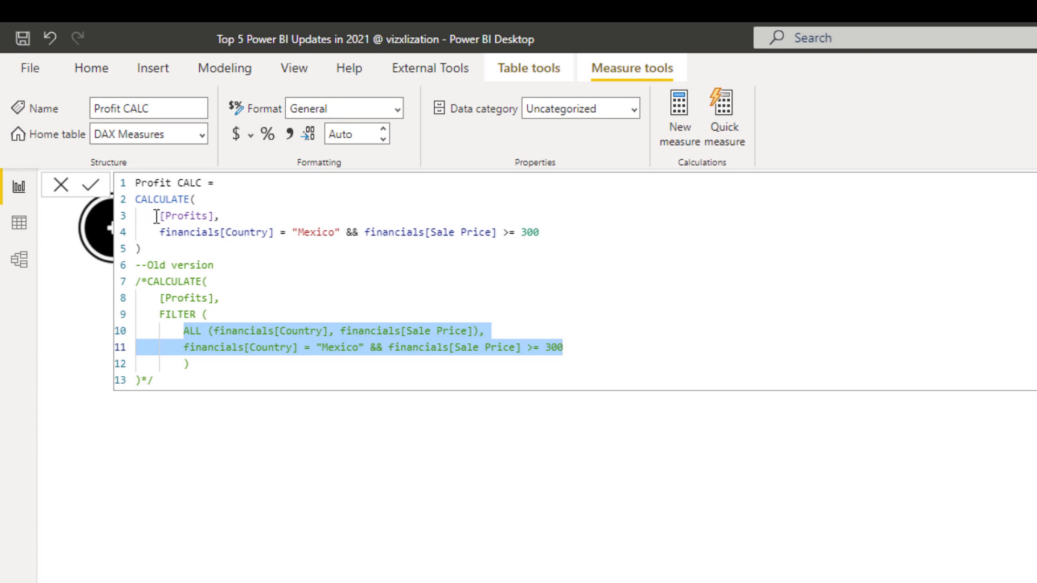
left_click_drag(549, 232, 161, 234)
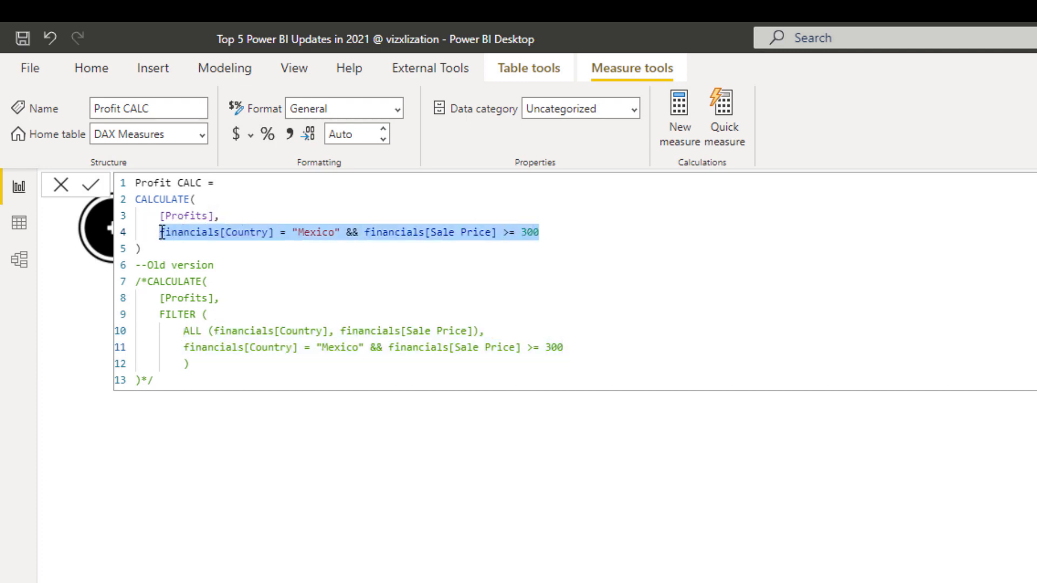
Review the direct Country and Sale Price filter inside the current CALCULATE expression, then collapse the formula editor and deselect the measure.
left_click(262, 232)
left_click(548, 231)
left_click_drag(147, 248, 135, 199)
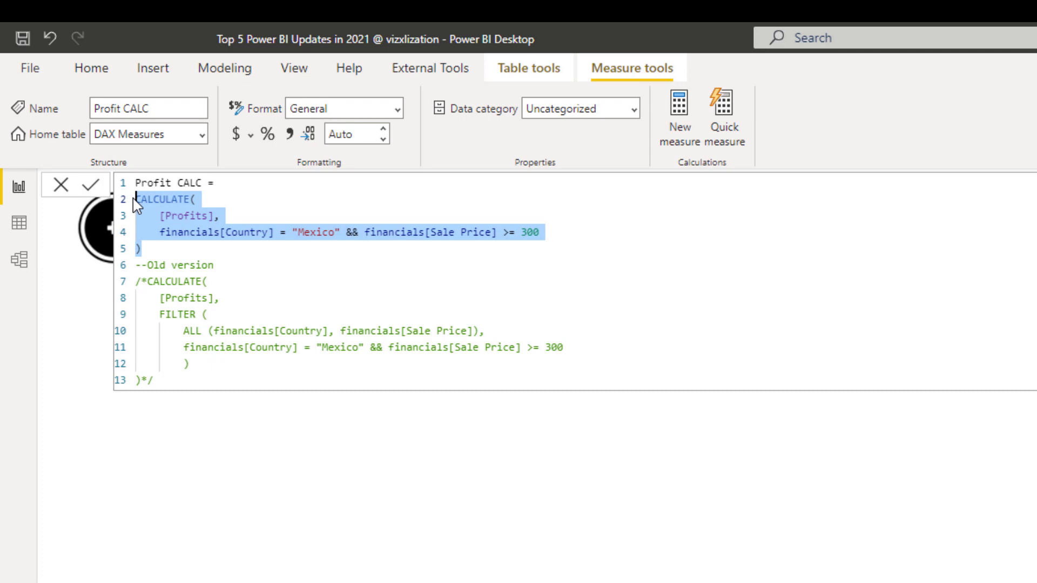
left_click(562, 233)
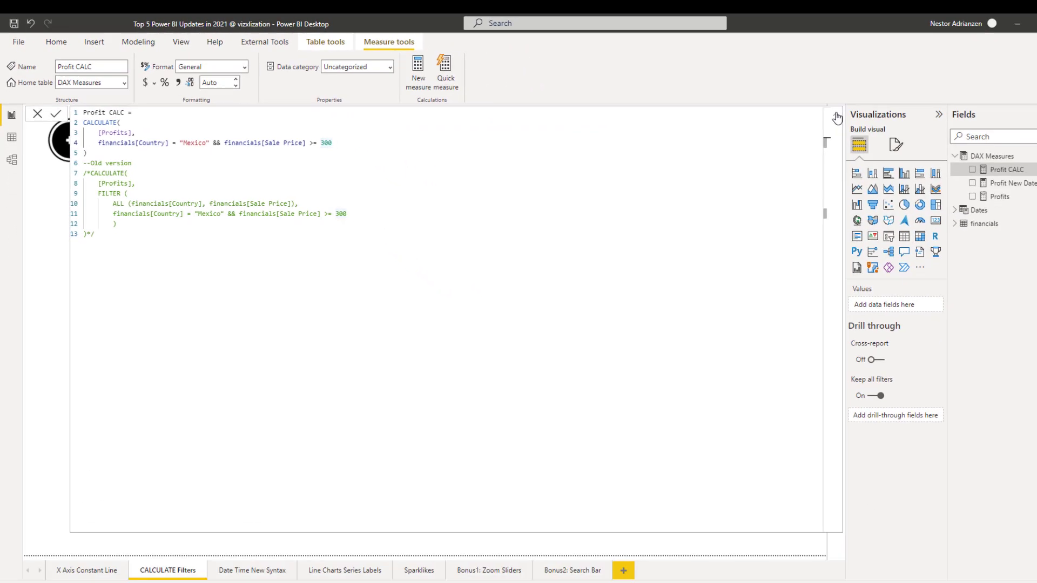
left_click(836, 118)
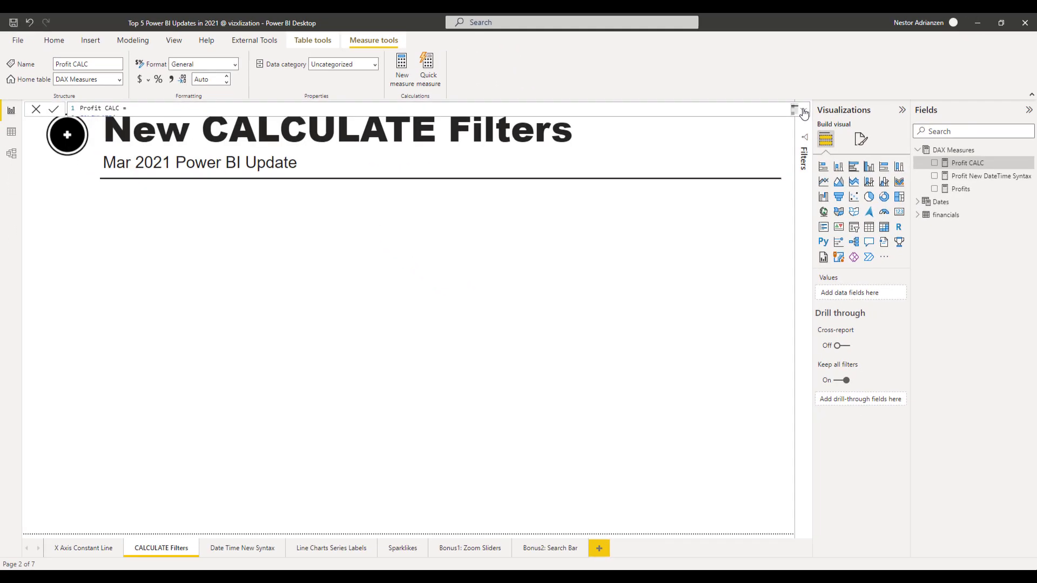
left_click(410, 279)
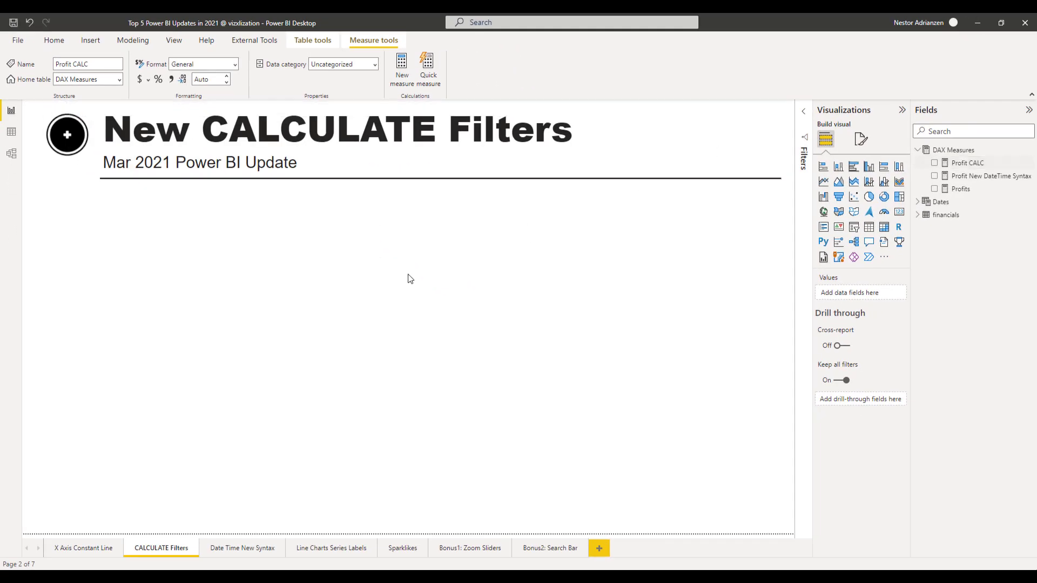
Add a card visual showing Profit CALC, then narrow it and place it in the open area below the page heading.
left_click(897, 215)
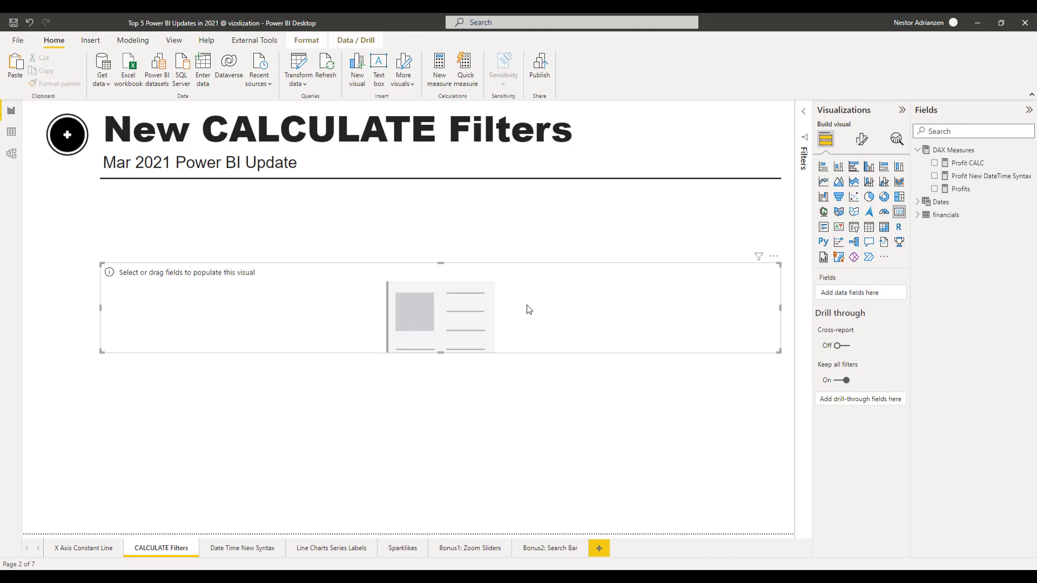
left_click(935, 163)
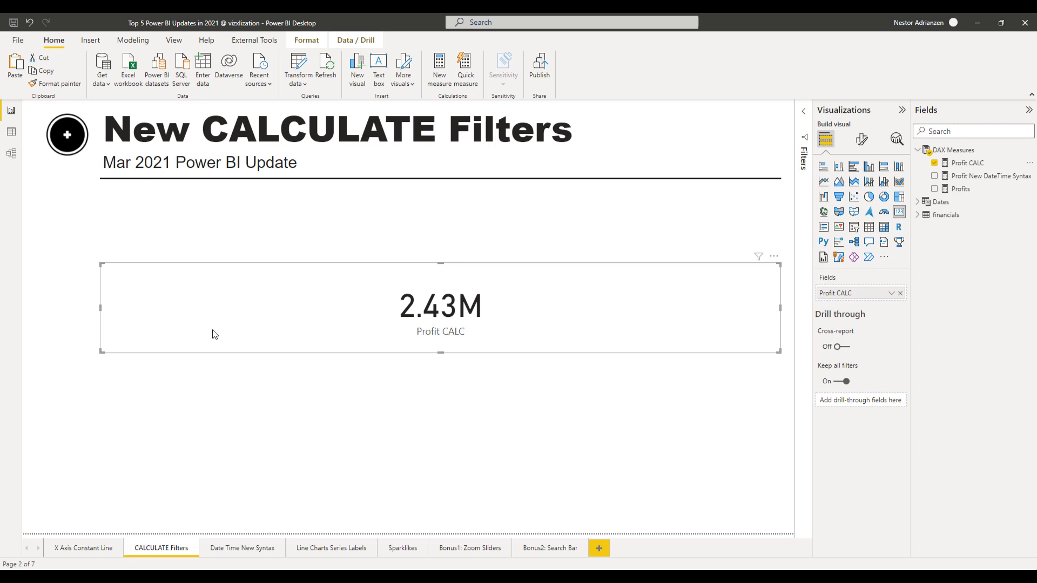
left_click_drag(115, 317, 364, 277)
left_click(545, 296)
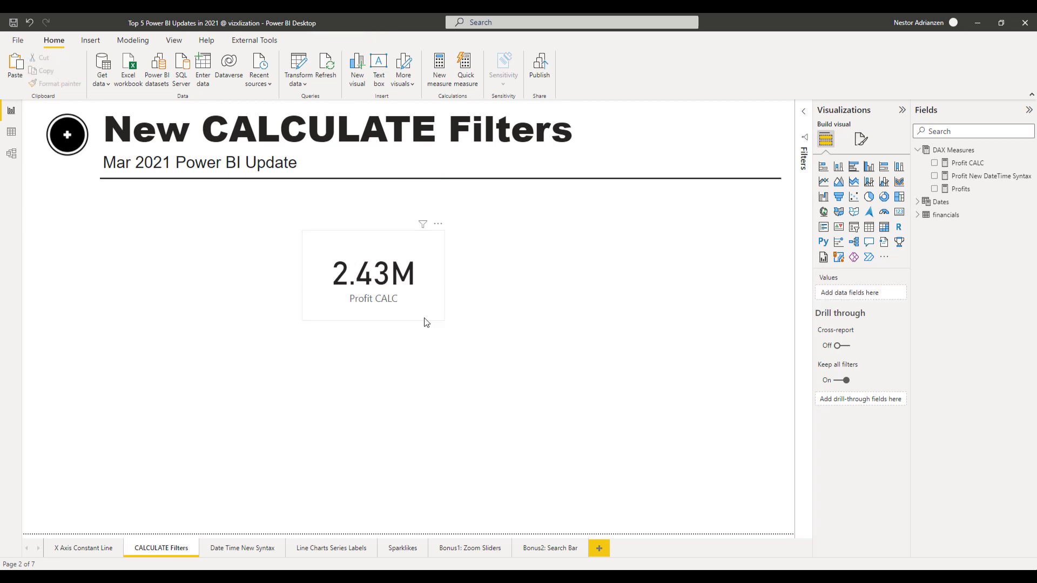
Open the Profit New DateTime Syntax measure on the Date Time New Syntax page and examine its [Profits] argument and dt prefix.
left_click(244, 548)
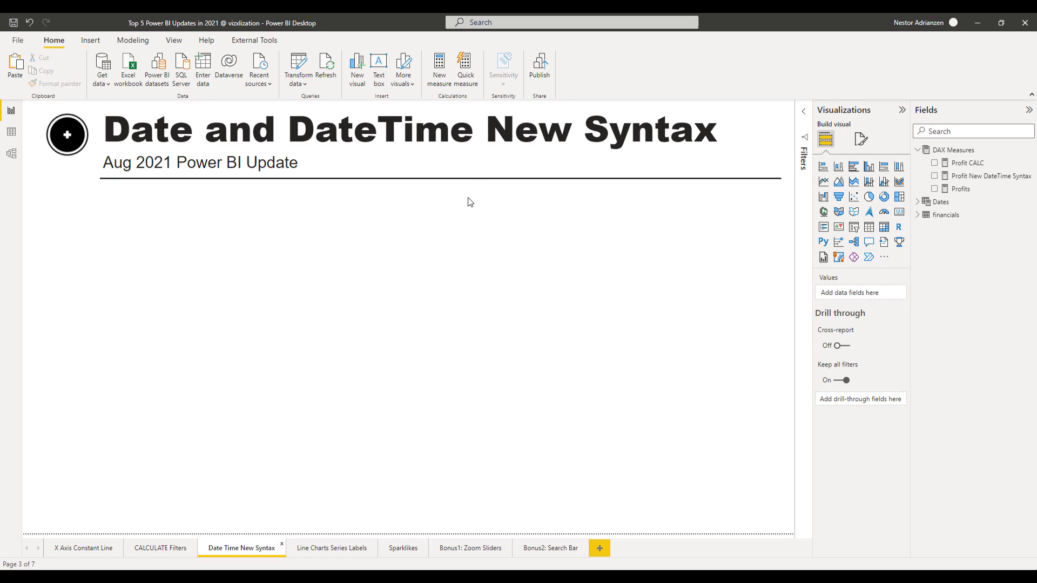
left_click(967, 180)
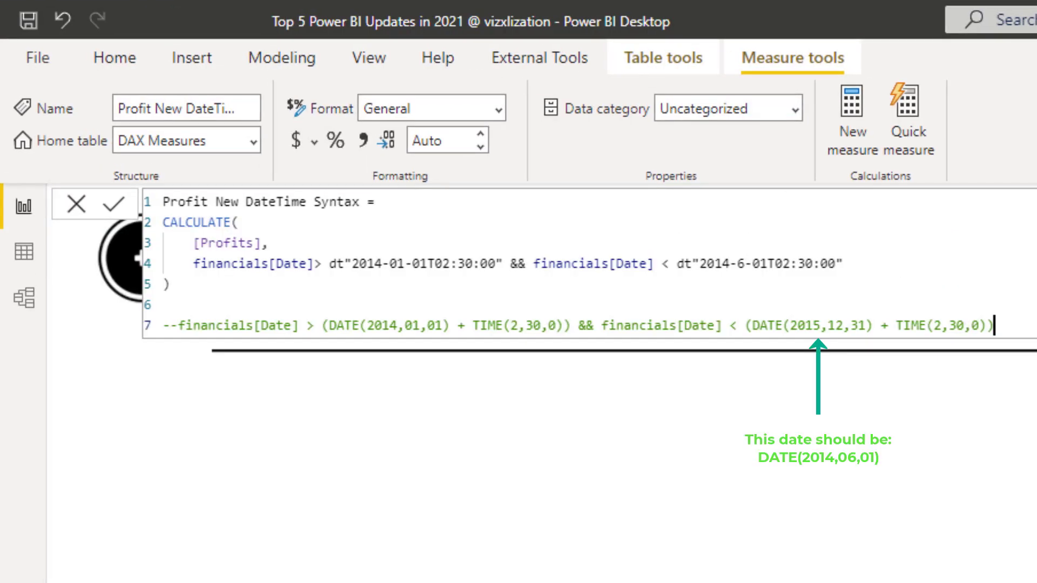
left_click(338, 224)
left_click_drag(265, 243, 193, 243)
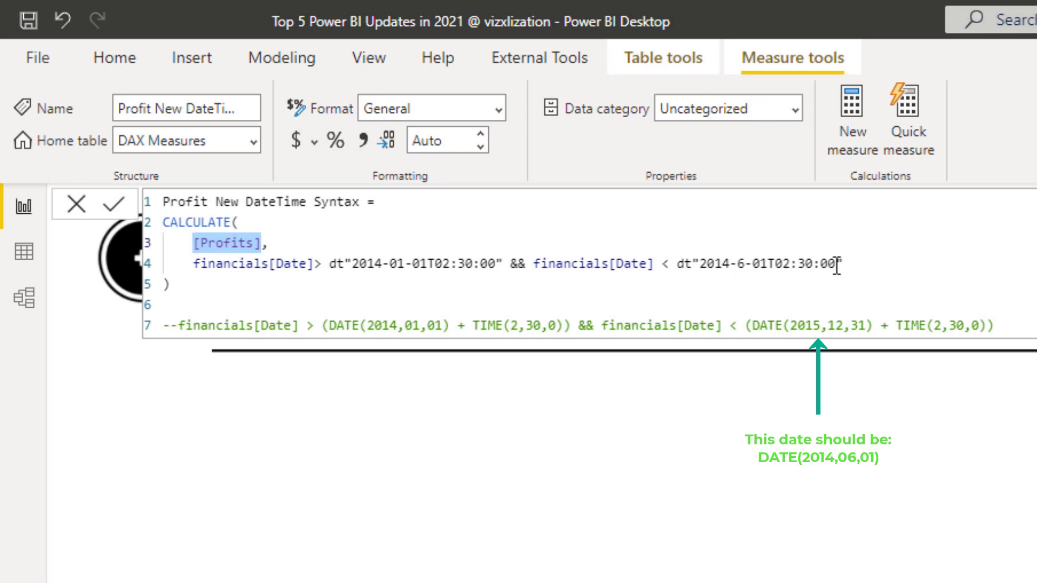
left_click(331, 264)
left_click_drag(331, 265, 347, 265)
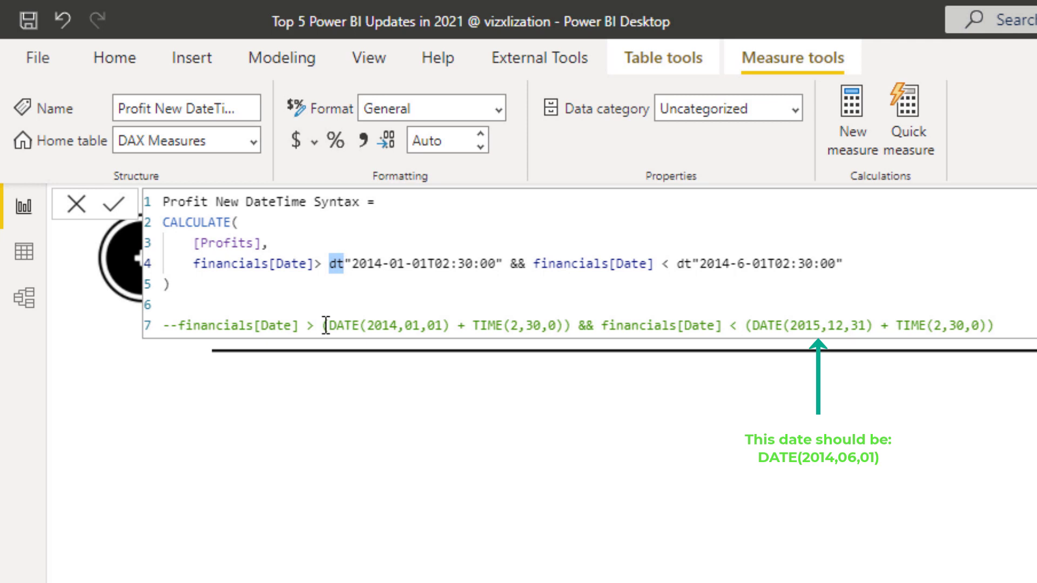
Compare the commented-out DATE and TIME filter with the dt literals in the current filter, then leave the formula editor.
left_click(178, 329)
left_click_drag(245, 334, 453, 321)
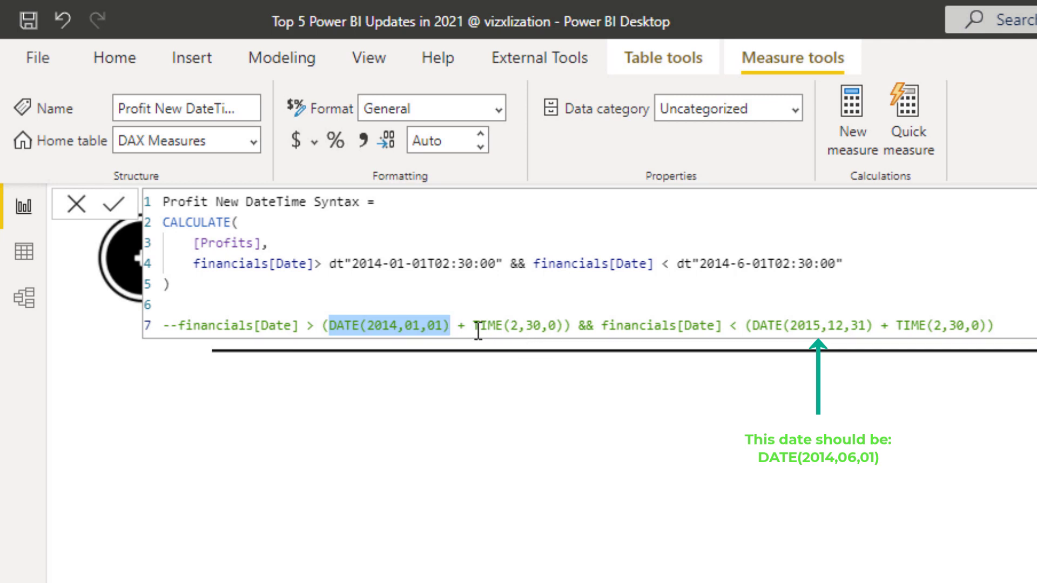
left_click_drag(474, 327, 503, 326)
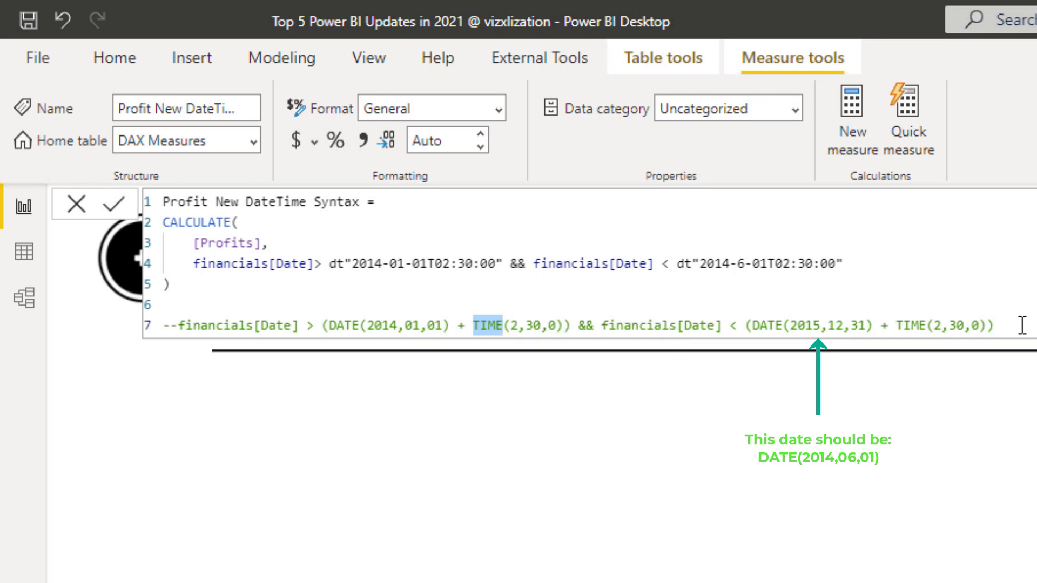
left_click(995, 327)
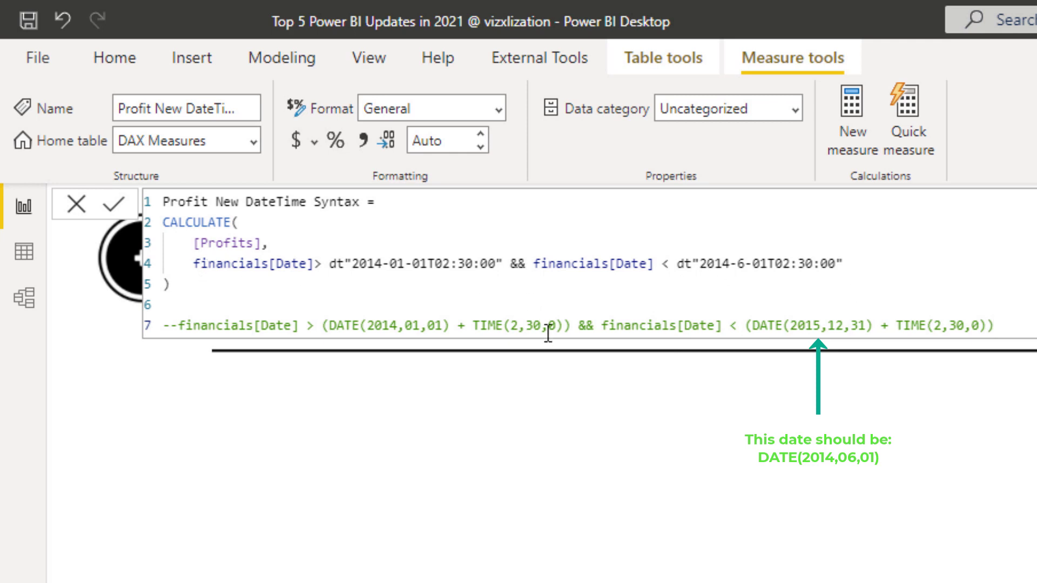
left_click_drag(859, 265, 329, 265)
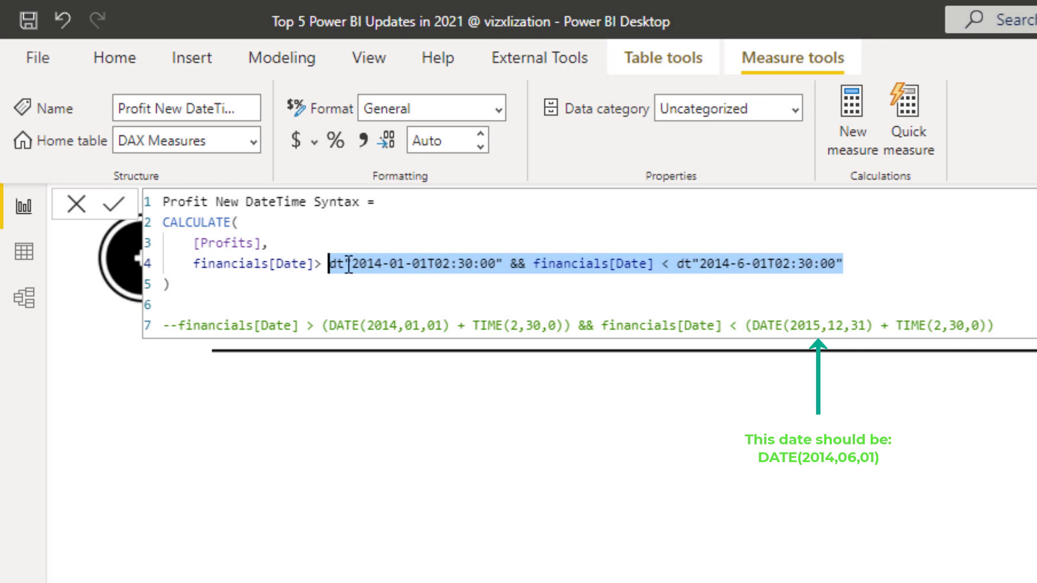
left_click(338, 296)
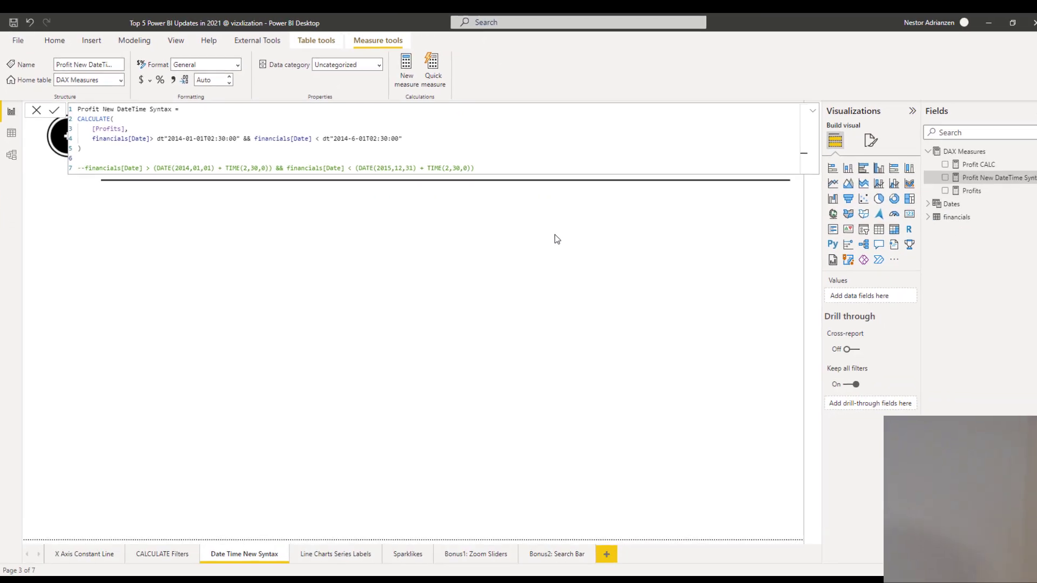
left_click(556, 238)
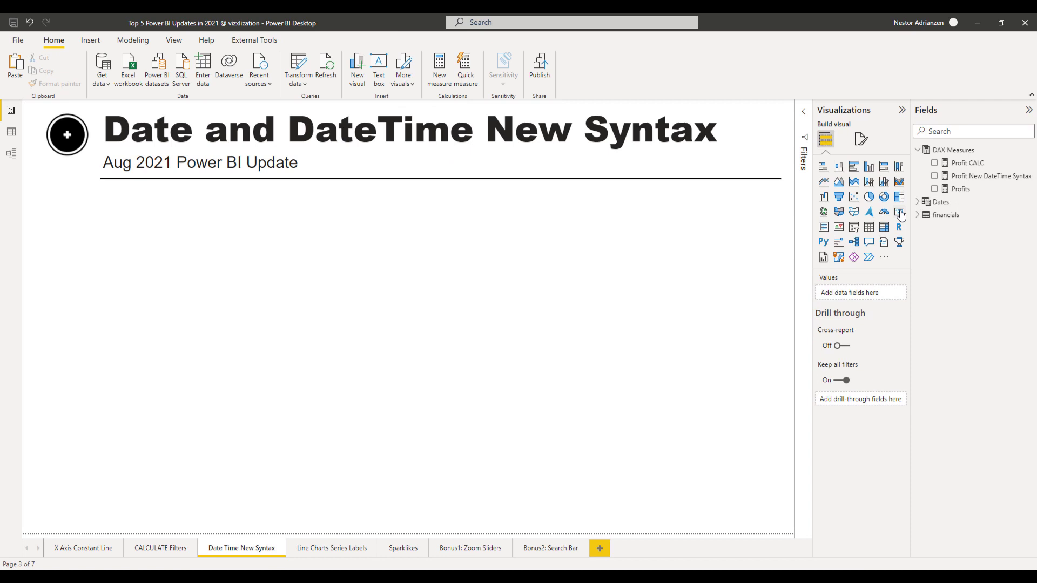
Add a card visual showing Profit New DateTime Syntax, then narrow it and place it below the page heading.
left_click(899, 211)
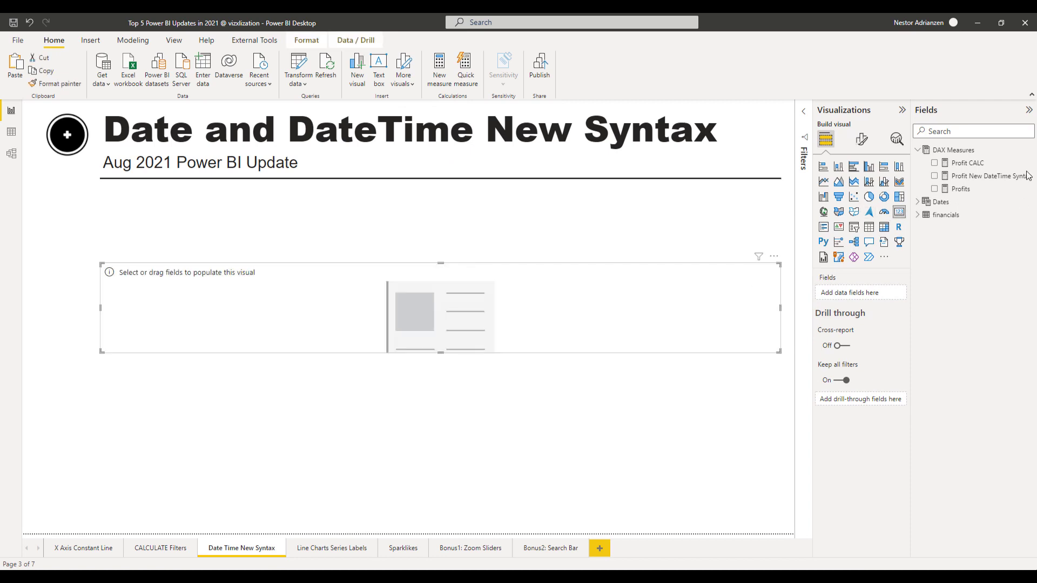
left_click(934, 176)
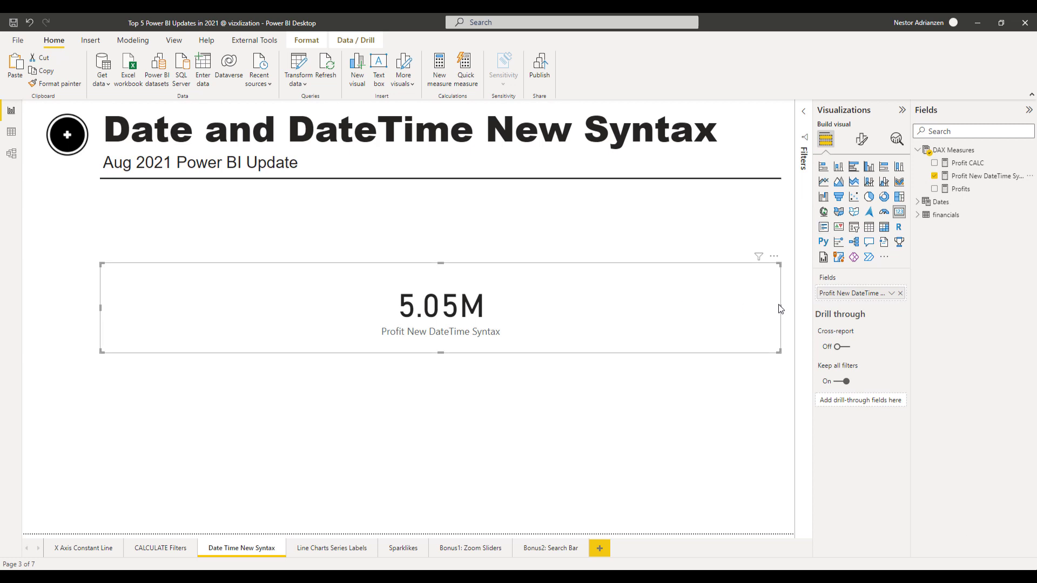
left_click_drag(780, 306, 497, 284)
left_click(354, 469)
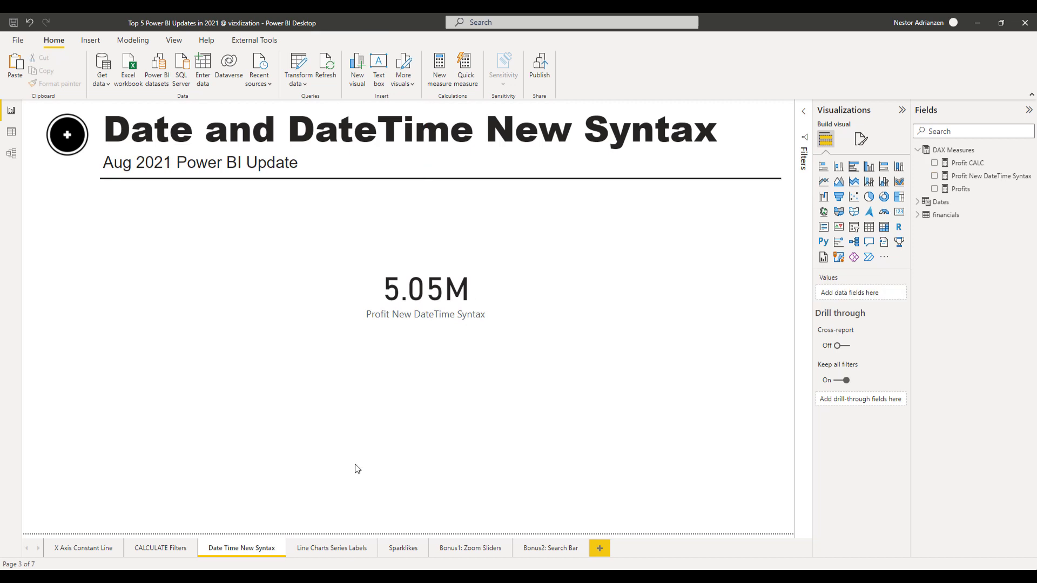
On the Line Charts Series Labels page, turn on series labels for the Profits line chart and expand their settings.
left_click(347, 549)
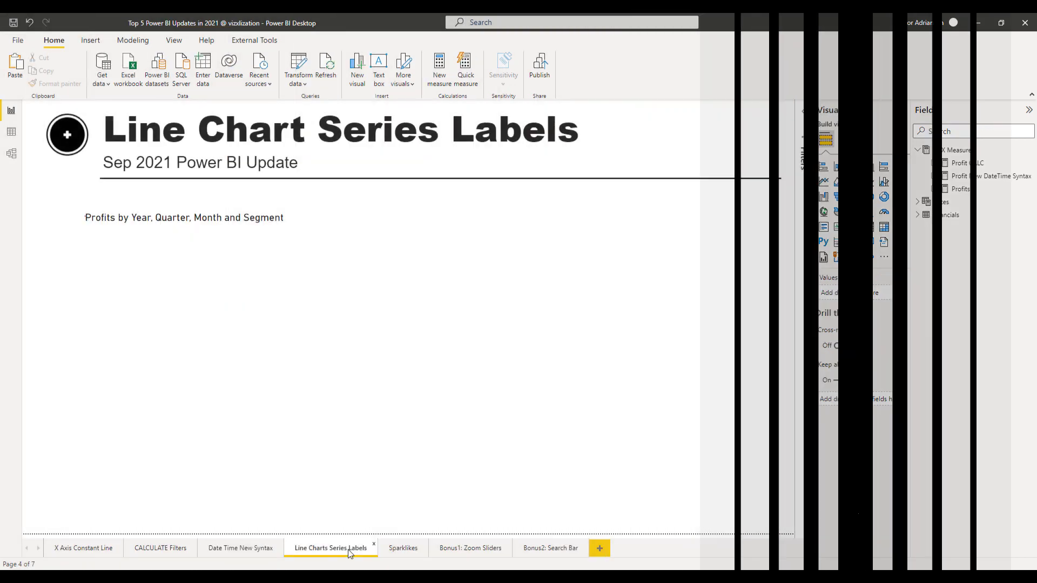
mouse_move(604, 362)
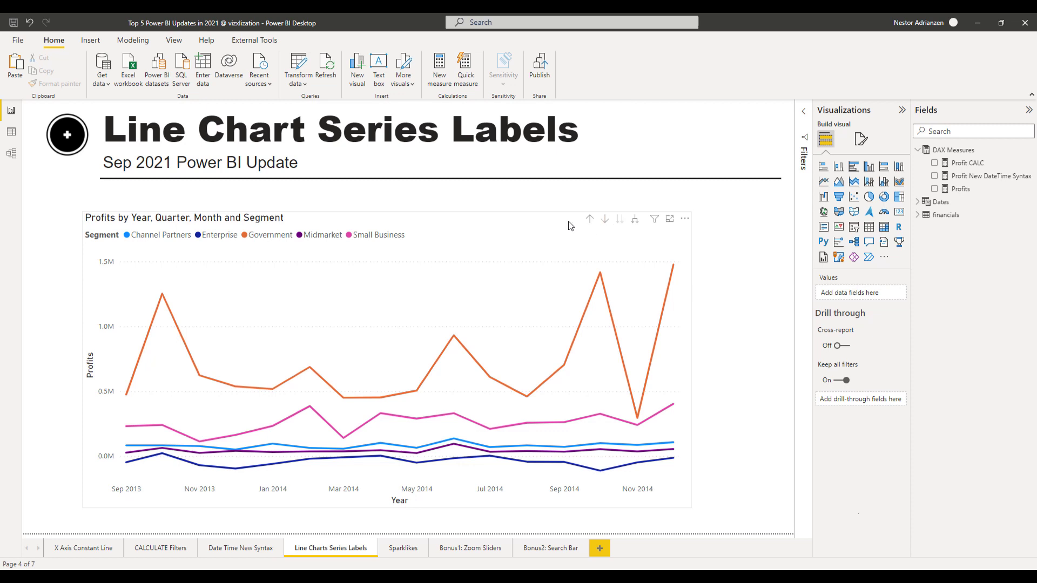
left_click(543, 226)
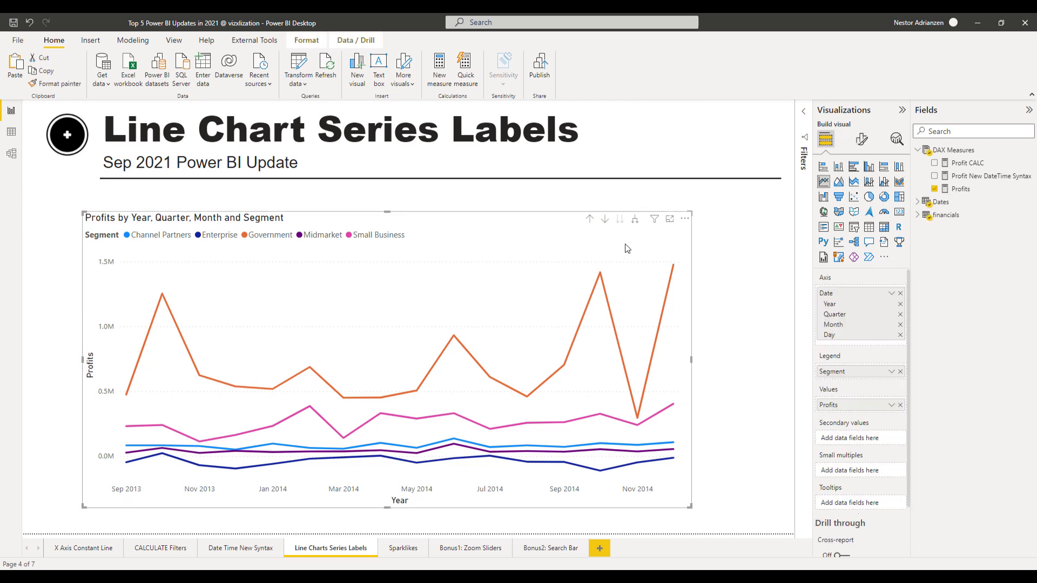
left_click(861, 142)
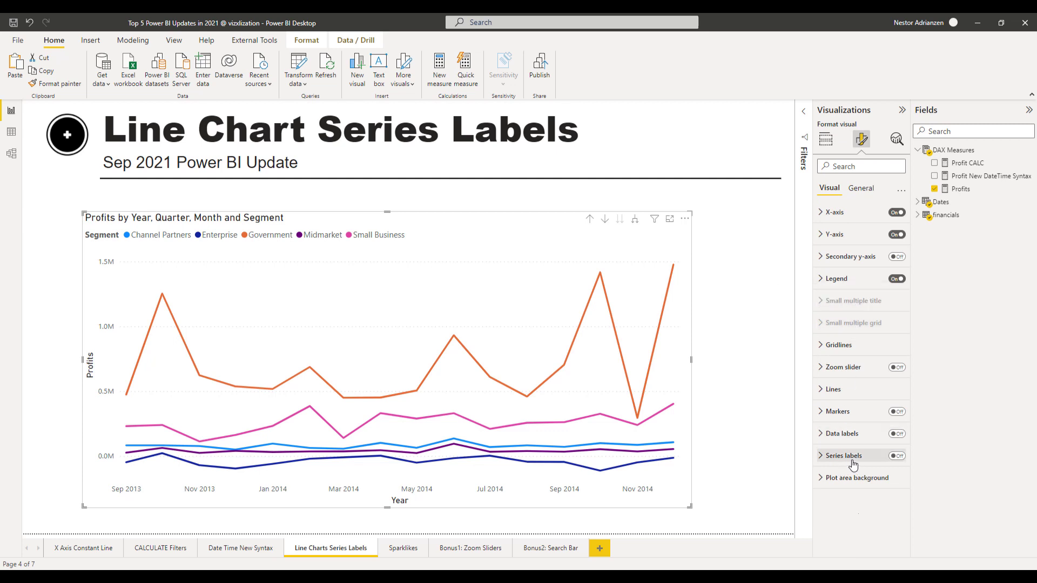
left_click(896, 456)
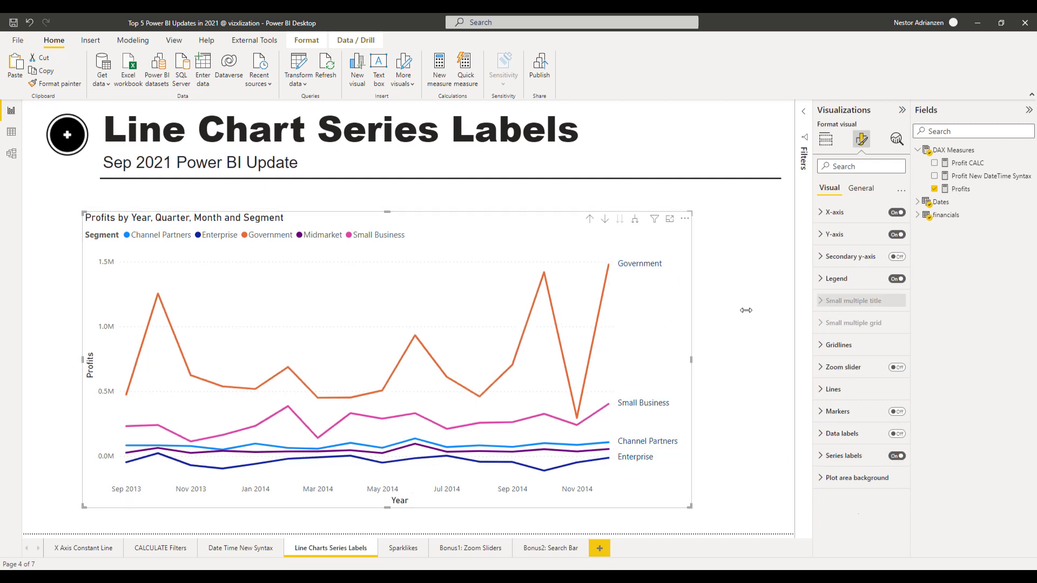
left_click(828, 456)
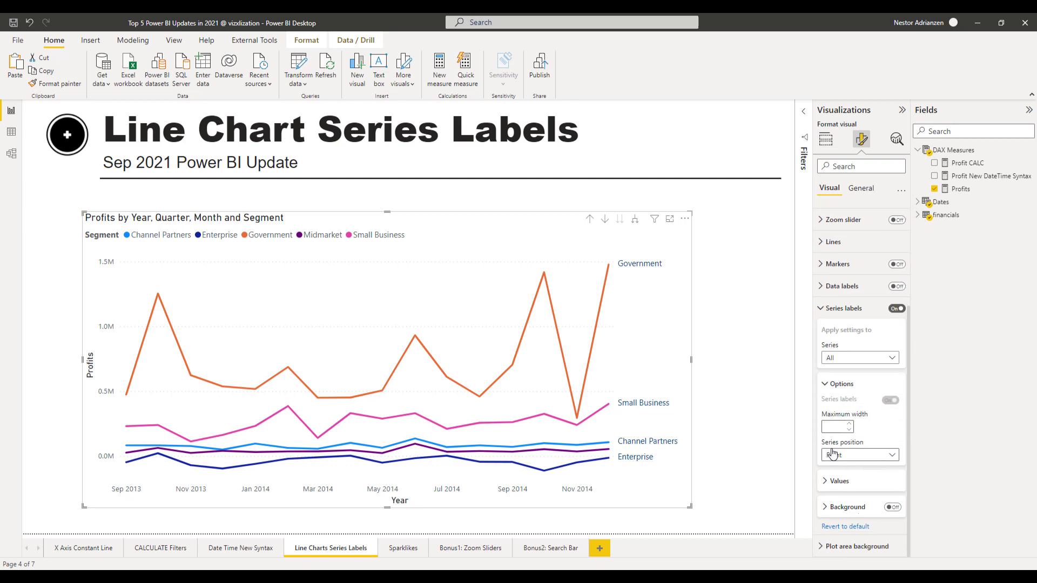
Try the Left series position for the line chart's labels and return it to Right.
left_click(891, 456)
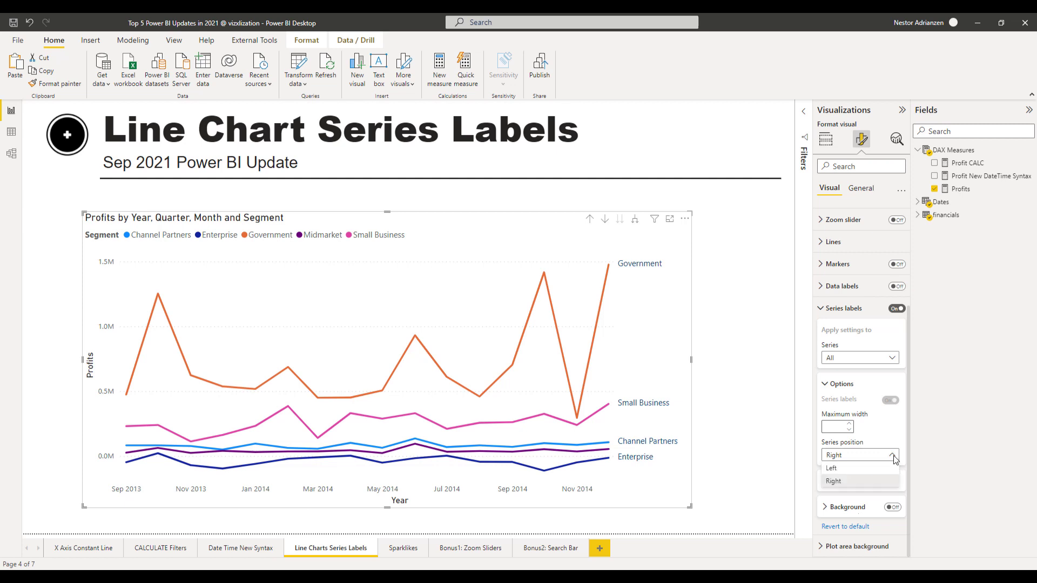
left_click(851, 475)
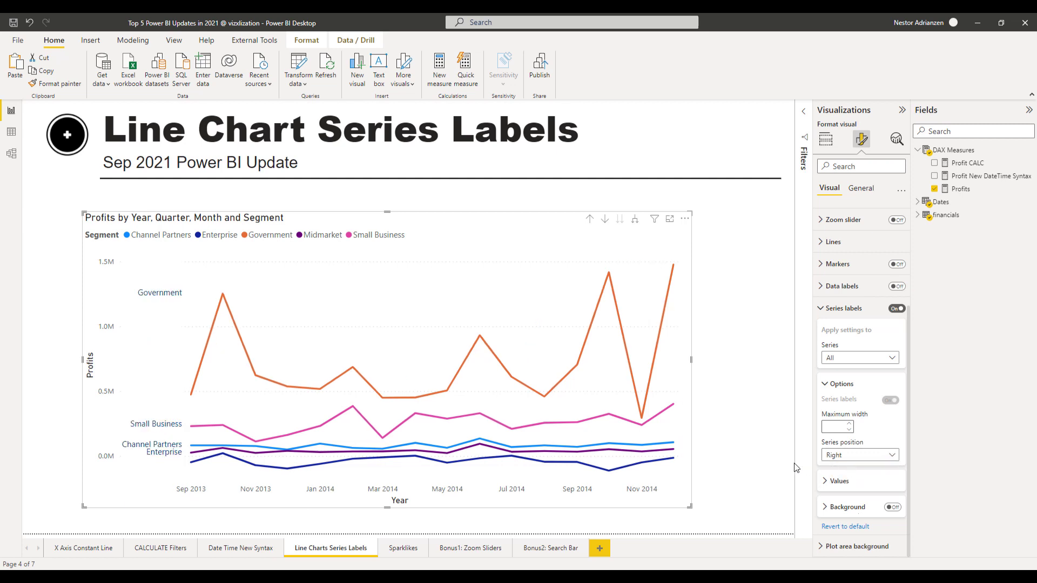
left_click(887, 458)
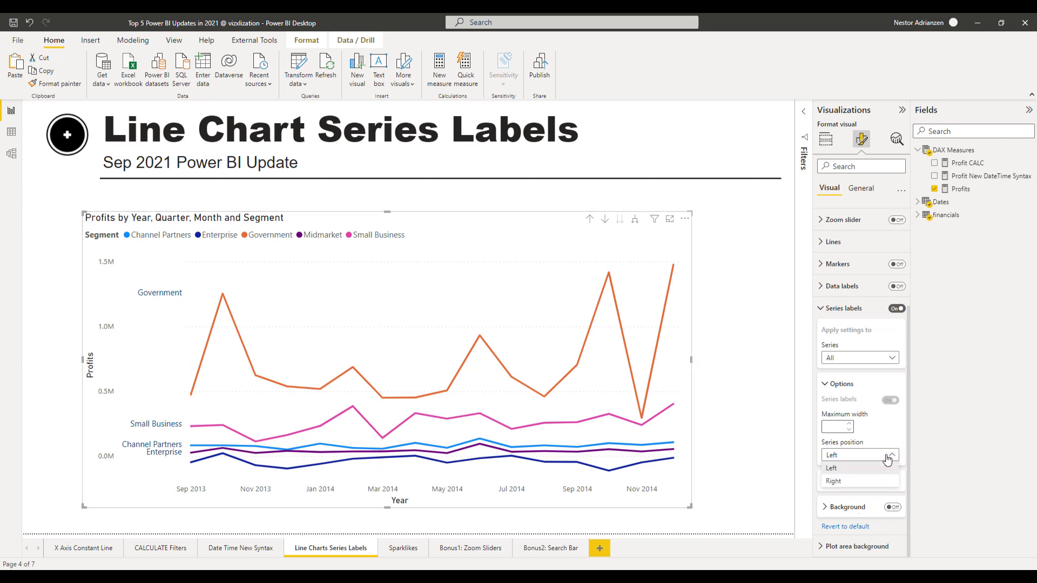
left_click(852, 486)
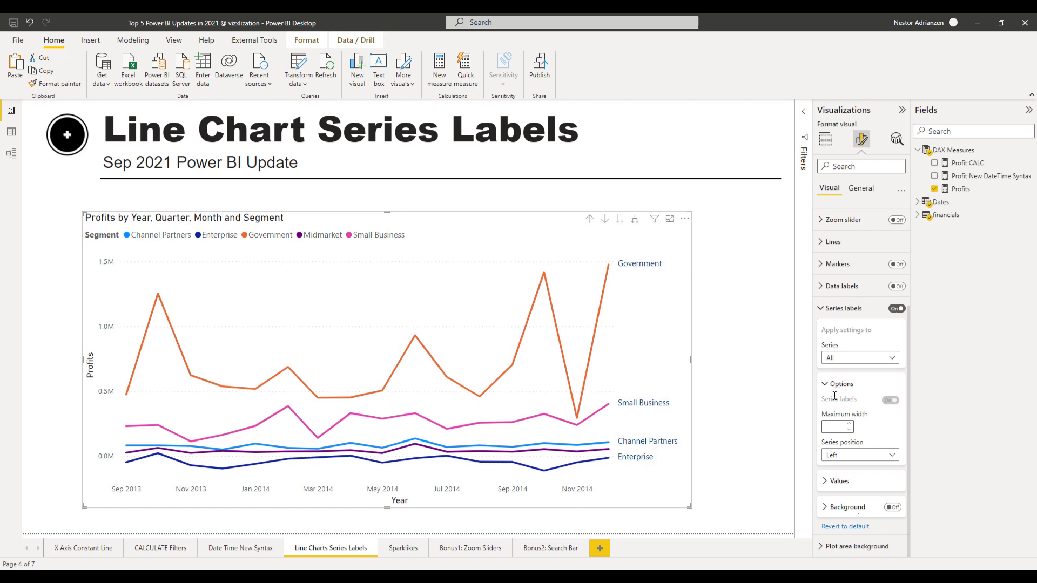
Set the series labels' font size to 12 pt, collapse their value settings and turn on the label background.
left_click(854, 485)
scroll(854, 485, "down", 3)
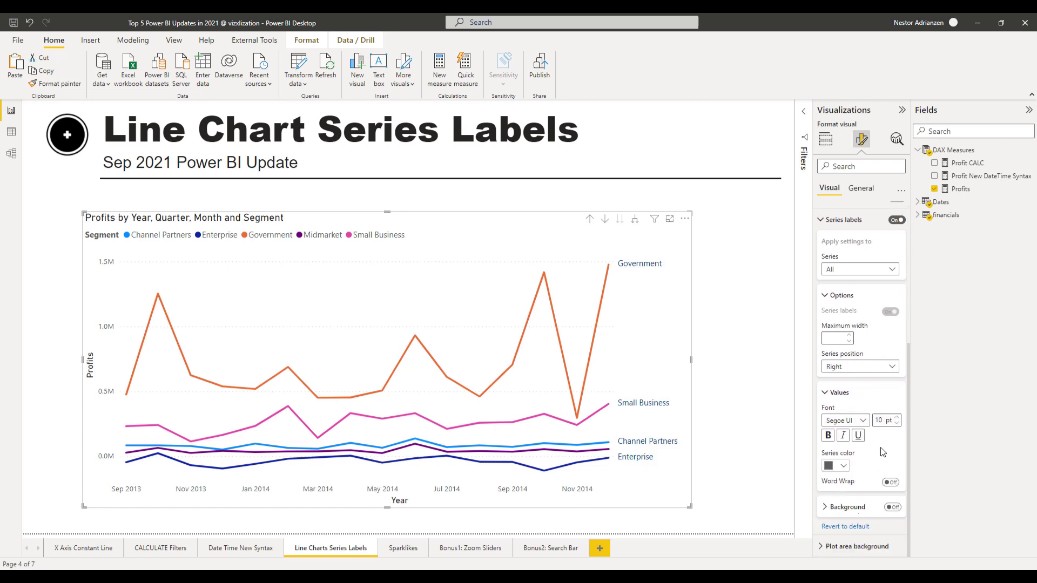
left_click(896, 419)
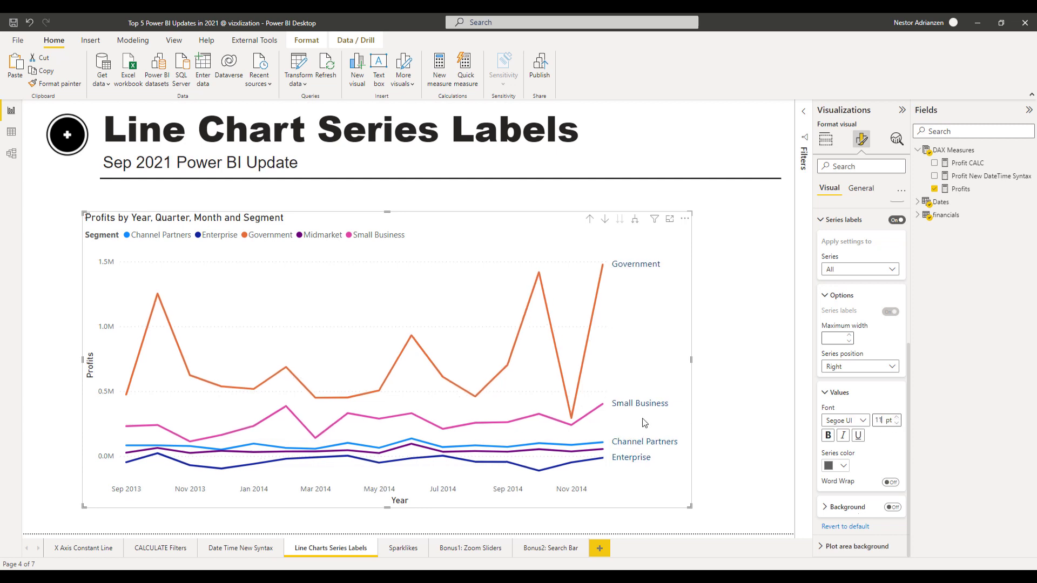
left_click(897, 417)
left_click(897, 418)
left_click(896, 423)
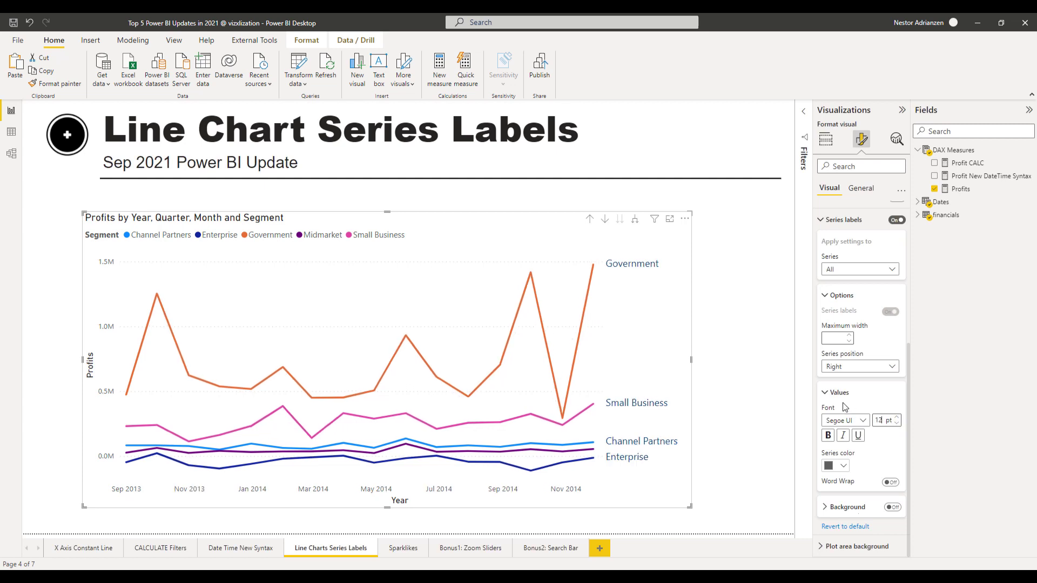
left_click(841, 396)
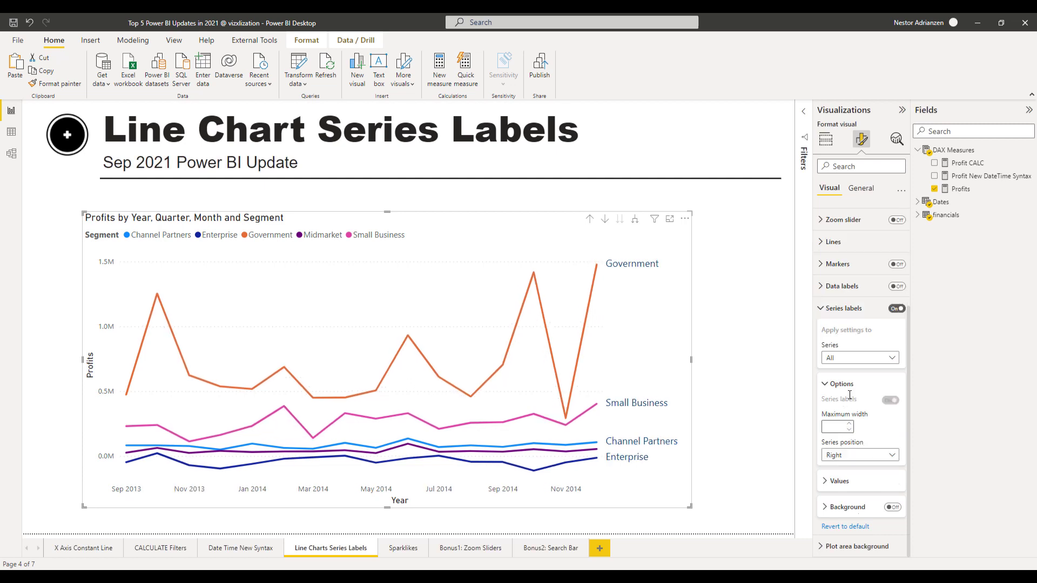
left_click(892, 508)
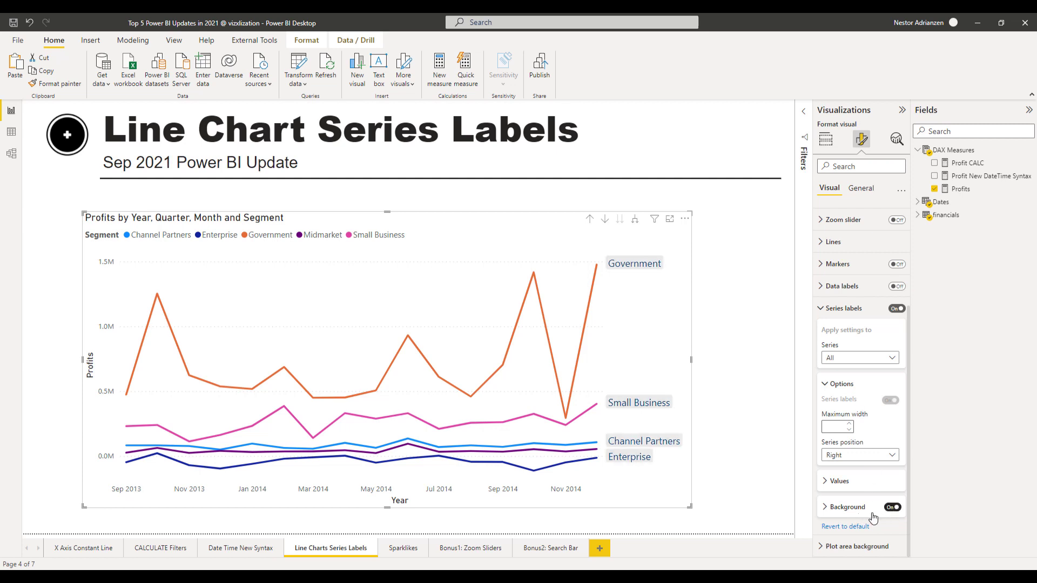
On the Sparklines page, add a sparkline to the Country matrix with Profits on the Y-axis and Date on the X-axis.
left_click(839, 311)
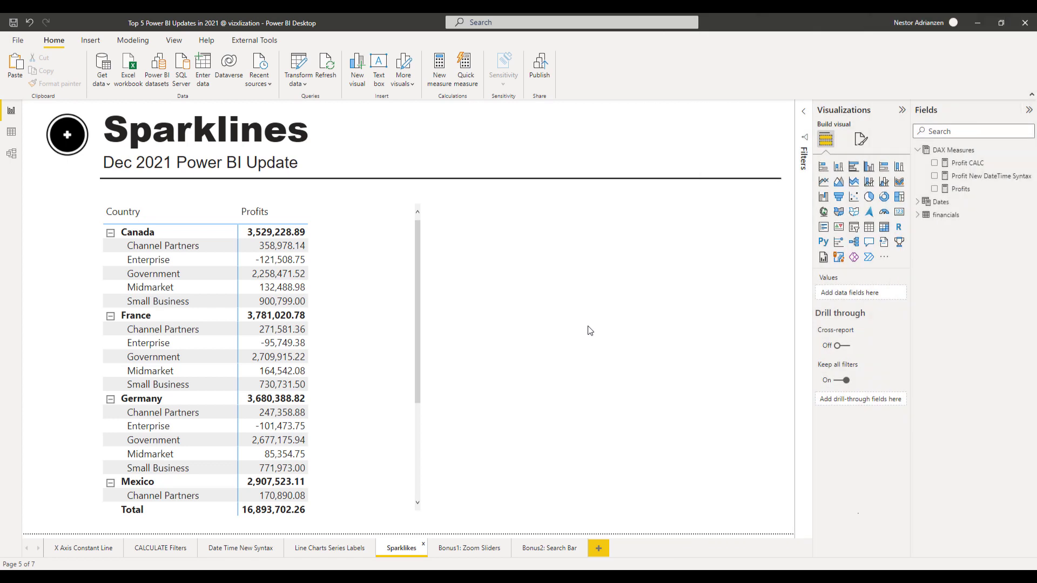
left_click(378, 346)
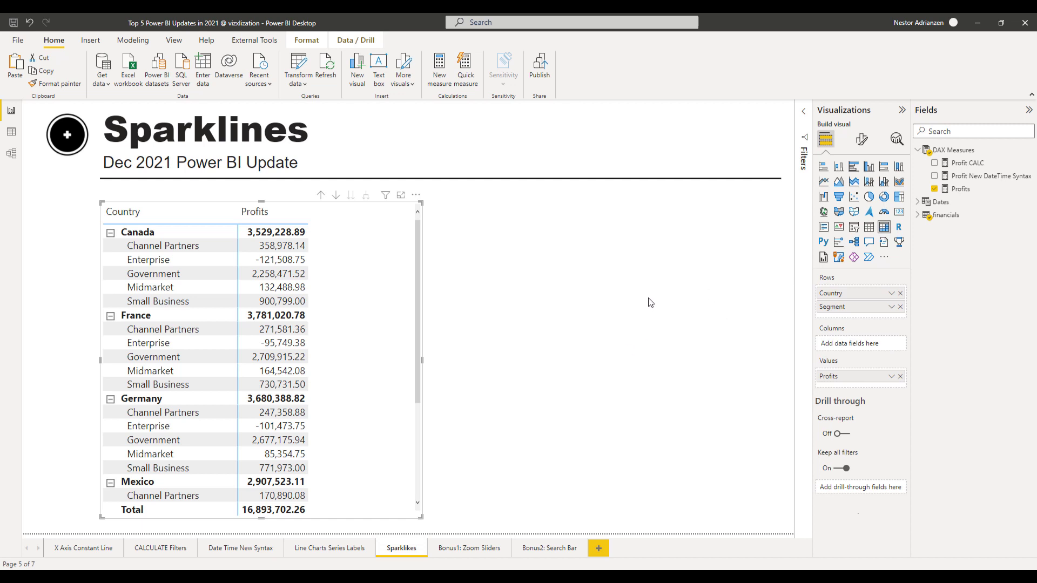
left_click(891, 378)
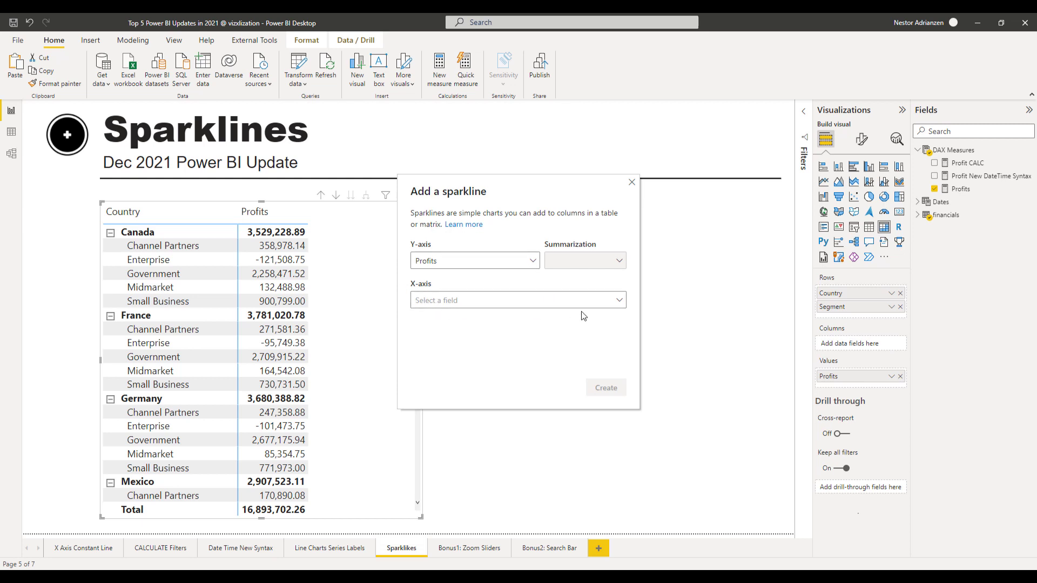
left_click(618, 298)
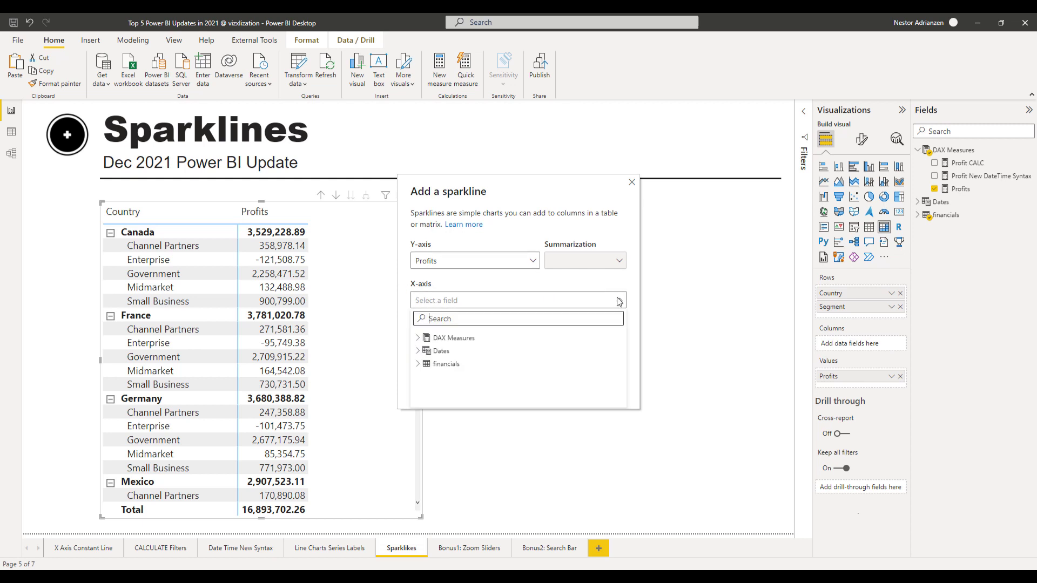
left_click(420, 351)
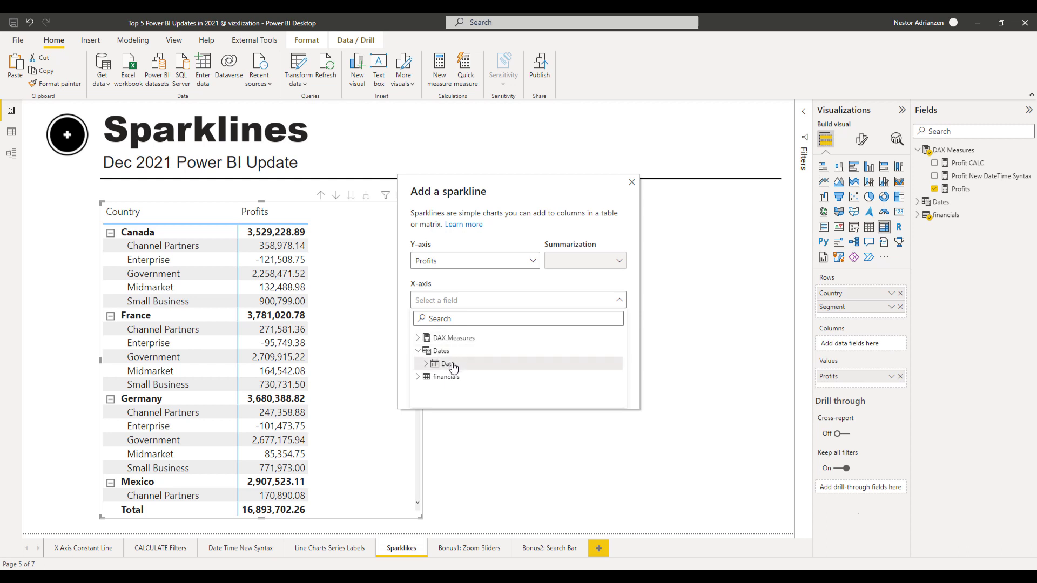
left_click(450, 365)
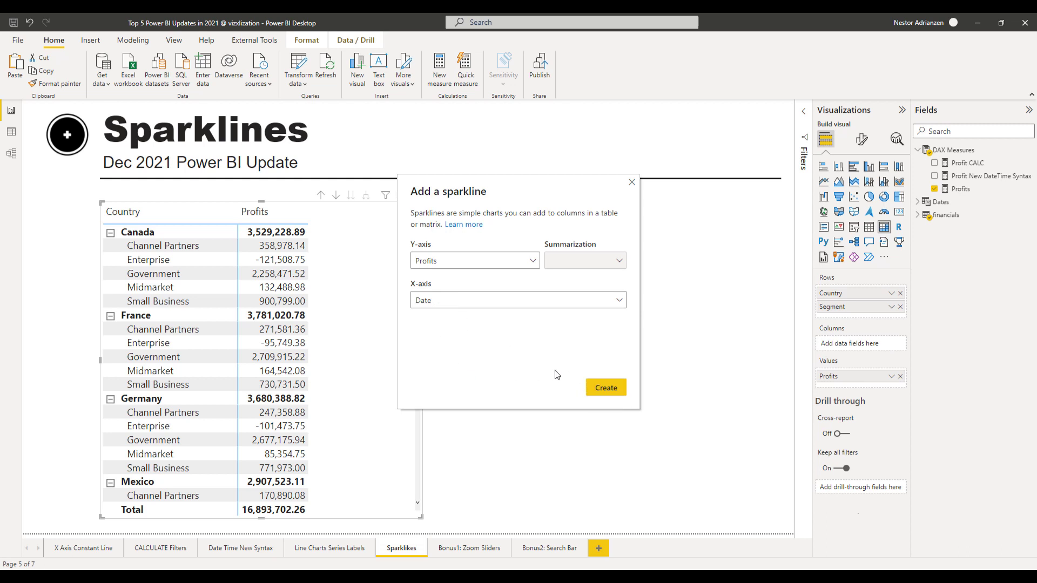
left_click(605, 389)
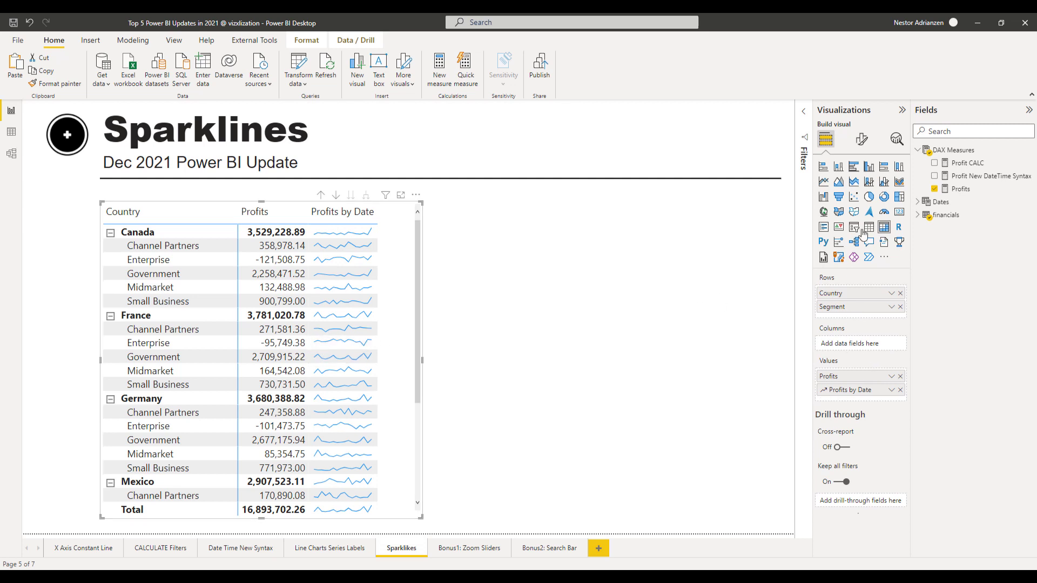
Format the Profits by Date sparklines with an orange data color and a line width of 2.
left_click(862, 139)
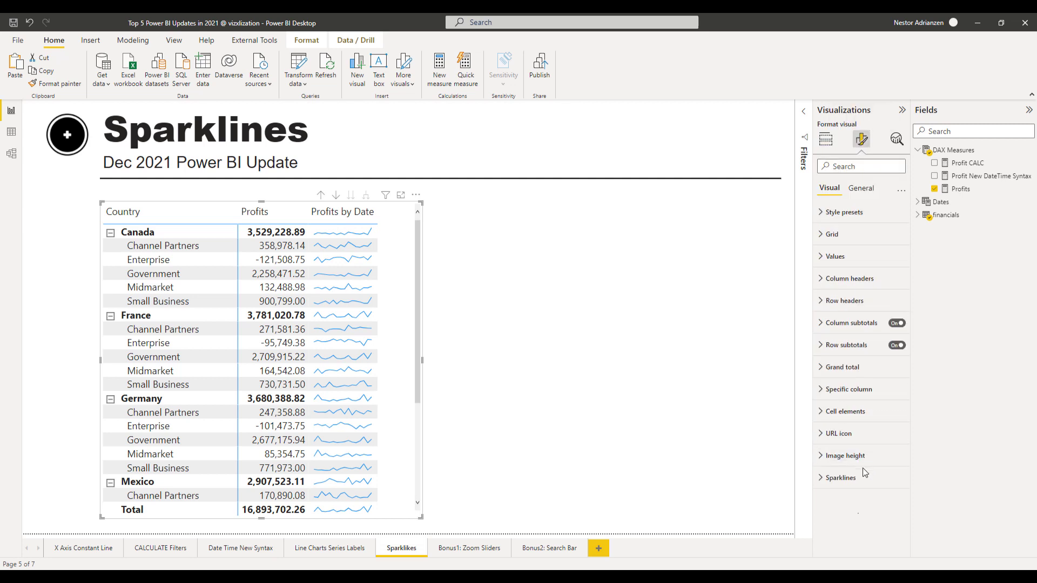
left_click(831, 479)
scroll(896, 396, "down", 3)
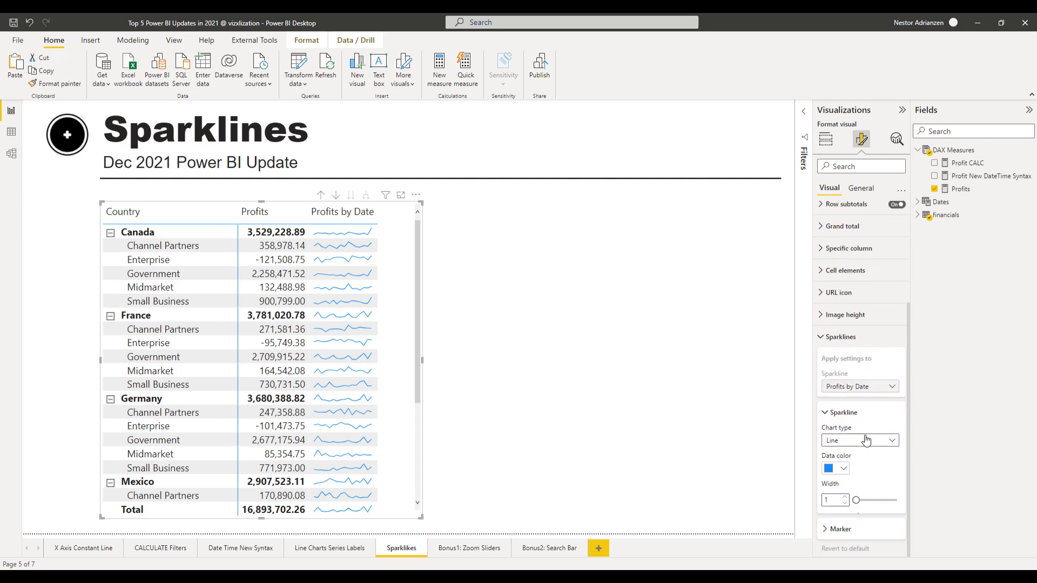
left_click(844, 473)
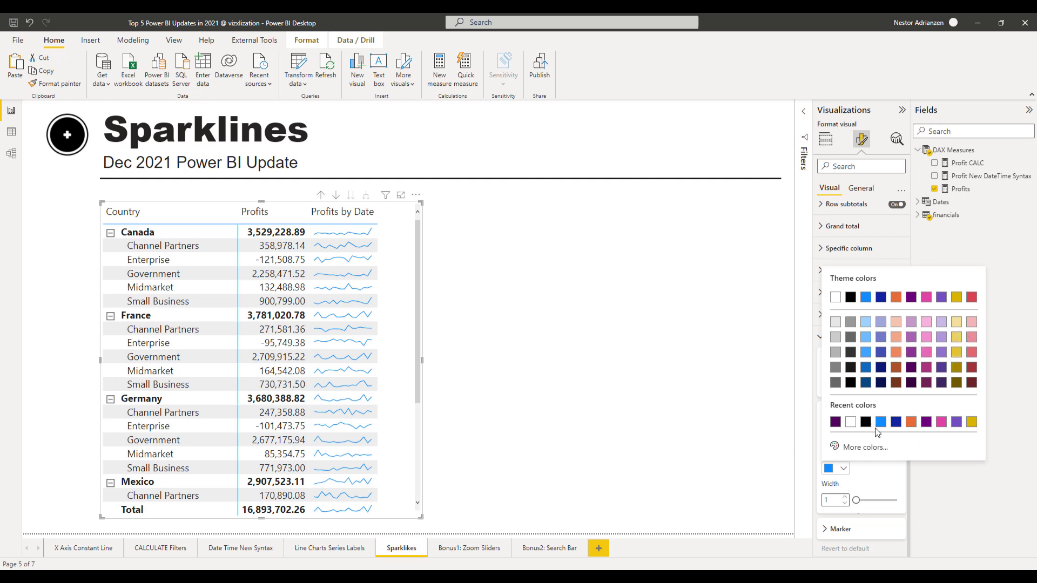
left_click(912, 428)
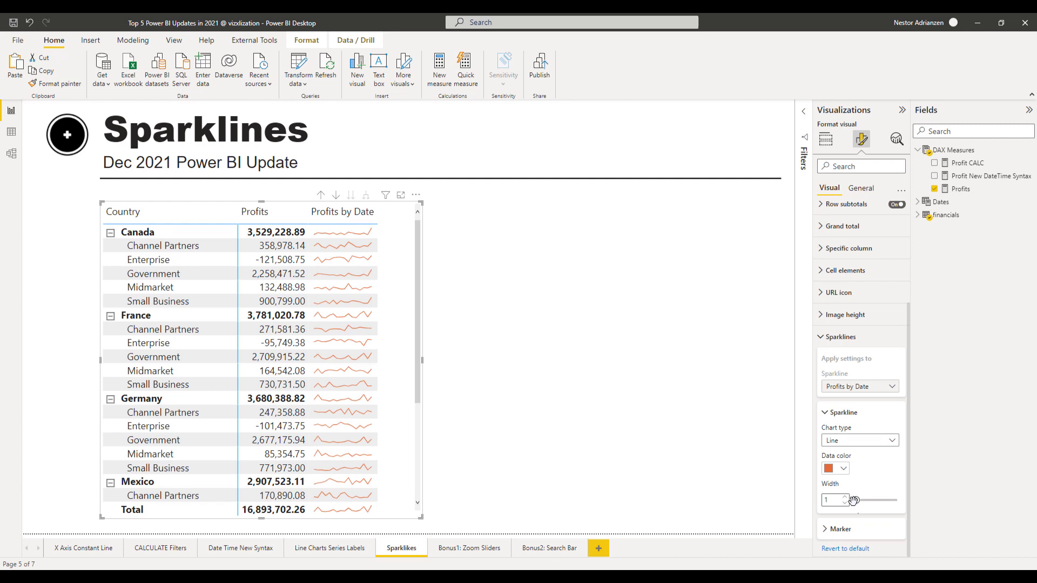
left_click_drag(858, 503, 863, 504)
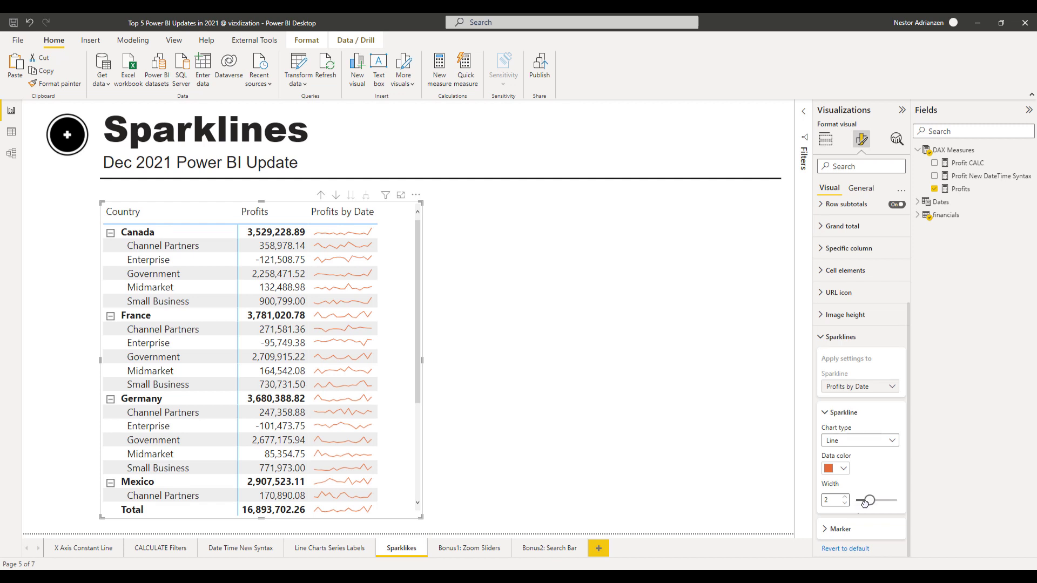
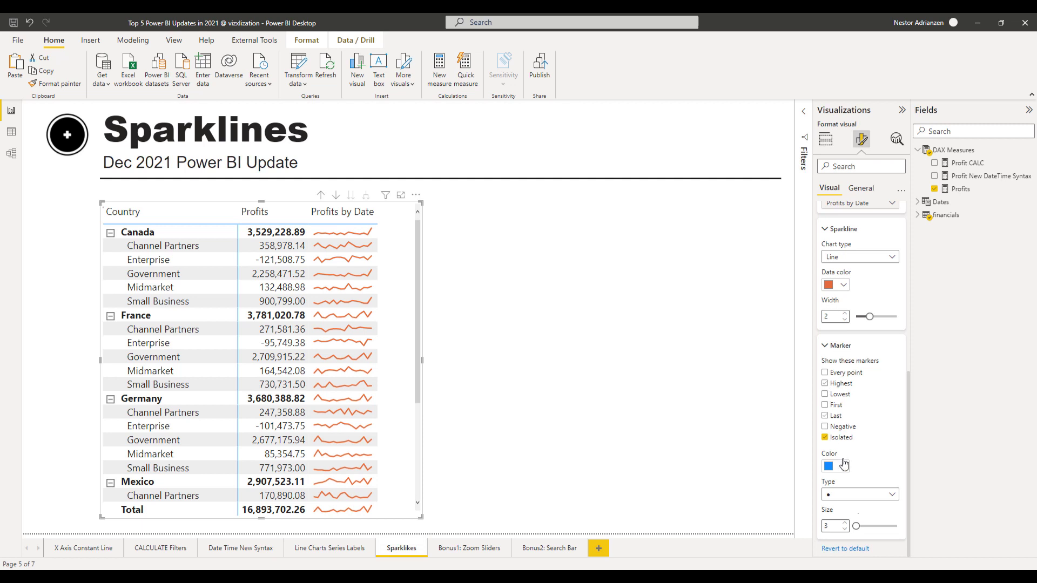
Show markers at the highest points of the sparklines, color them orange and increase their size.
left_click(825, 383)
left_click(842, 466)
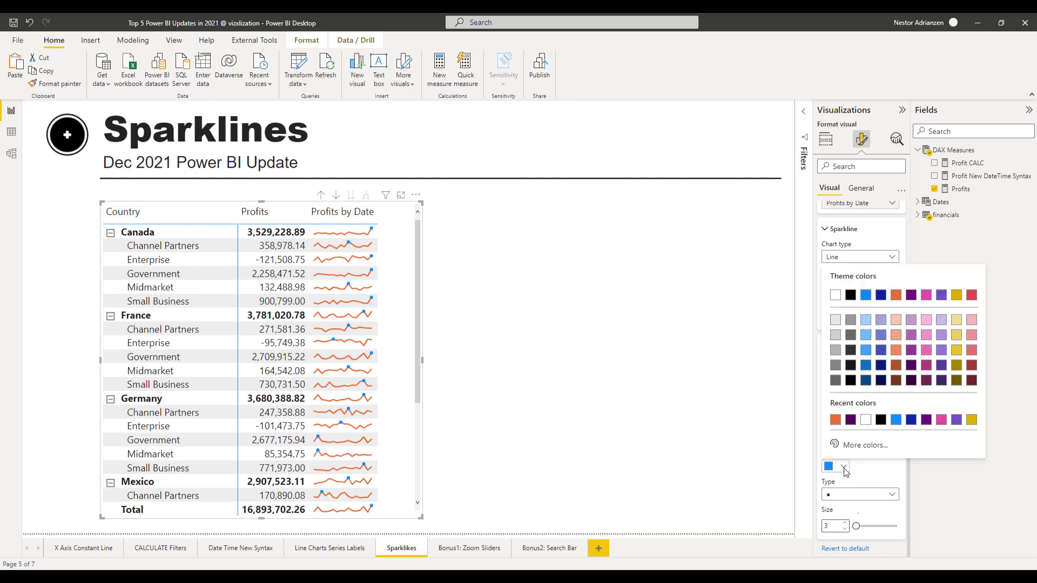
left_click(836, 420)
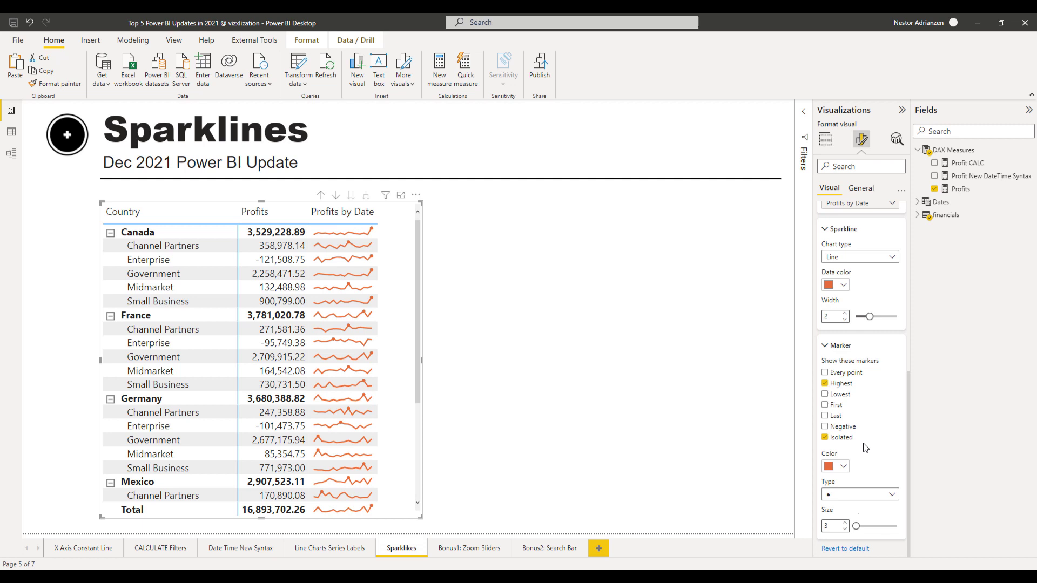
left_click_drag(852, 525, 868, 526)
left_click(435, 304)
left_click(395, 295)
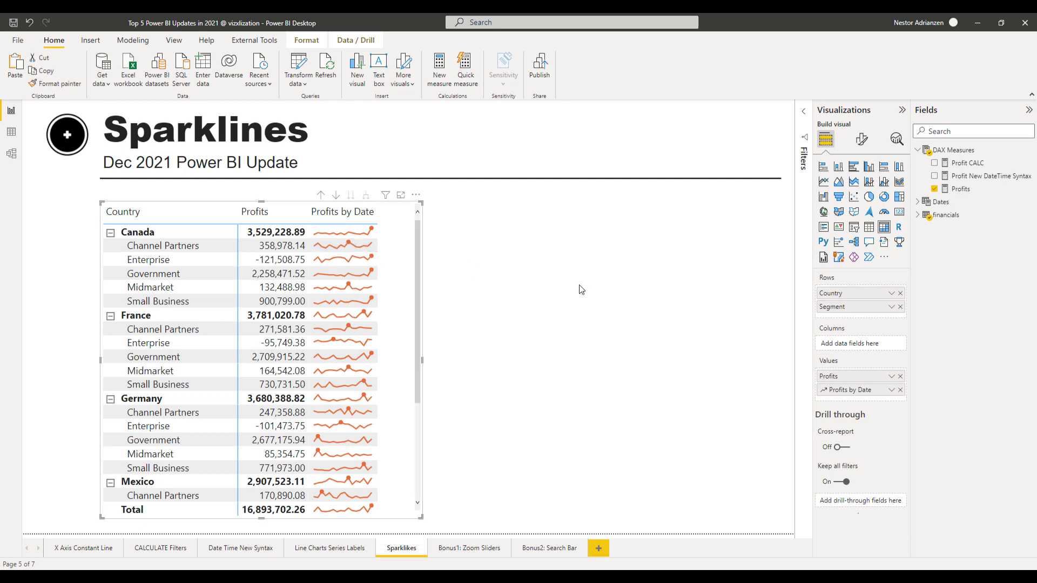
left_click(151, 260)
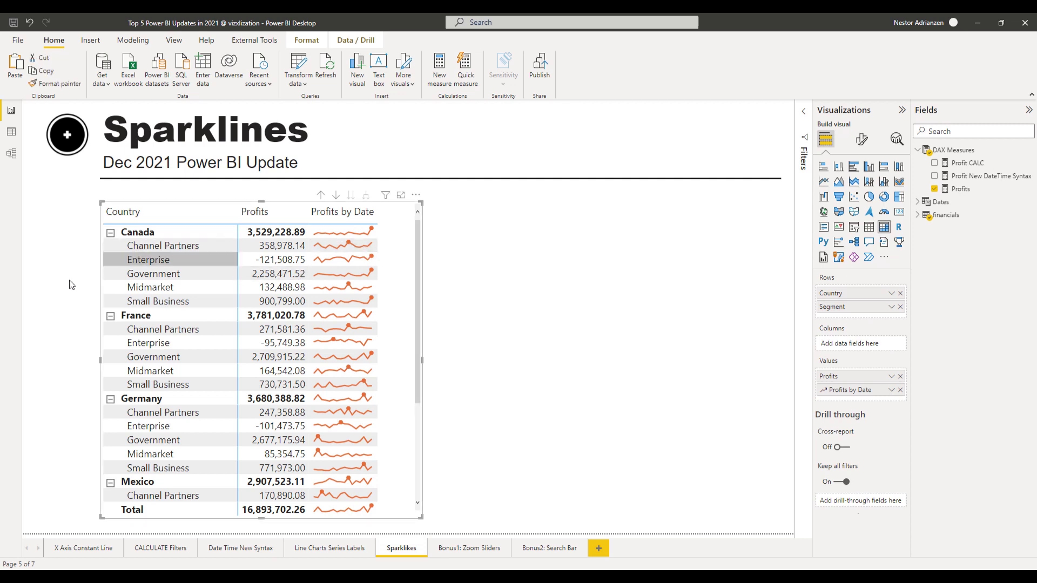
left_click(146, 234)
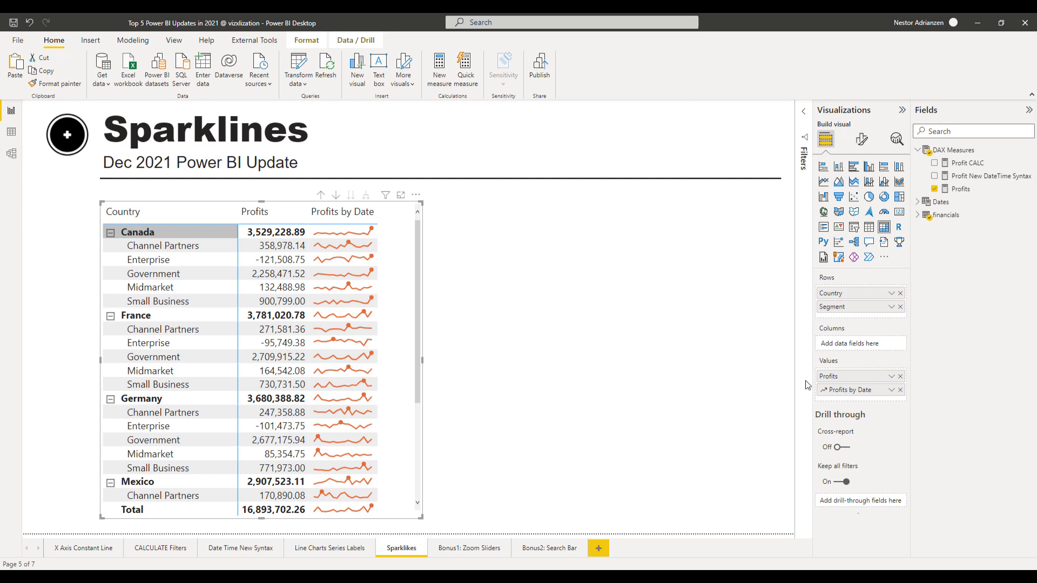
left_click(150, 235)
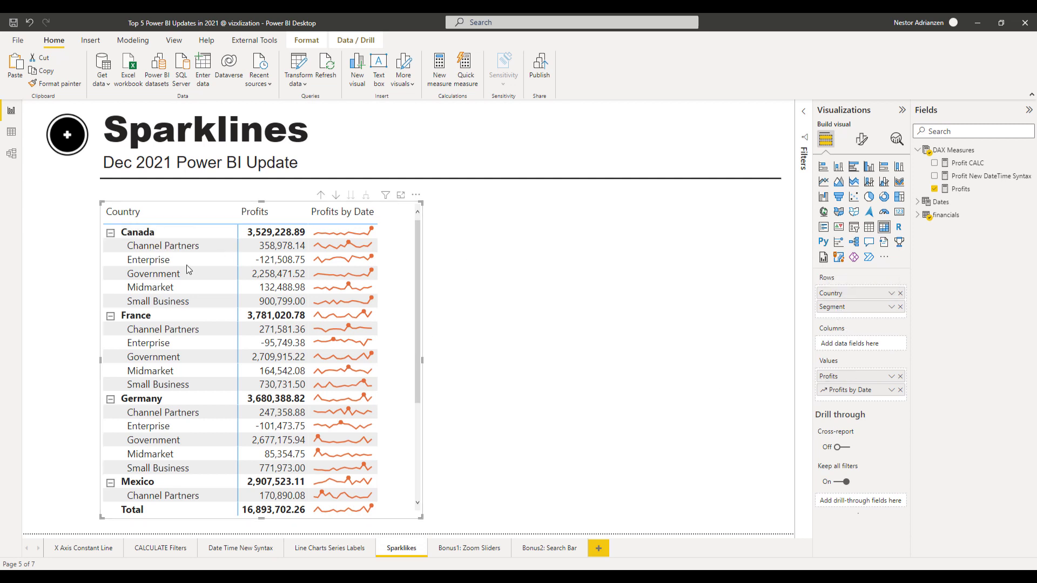
mouse_move(341, 251)
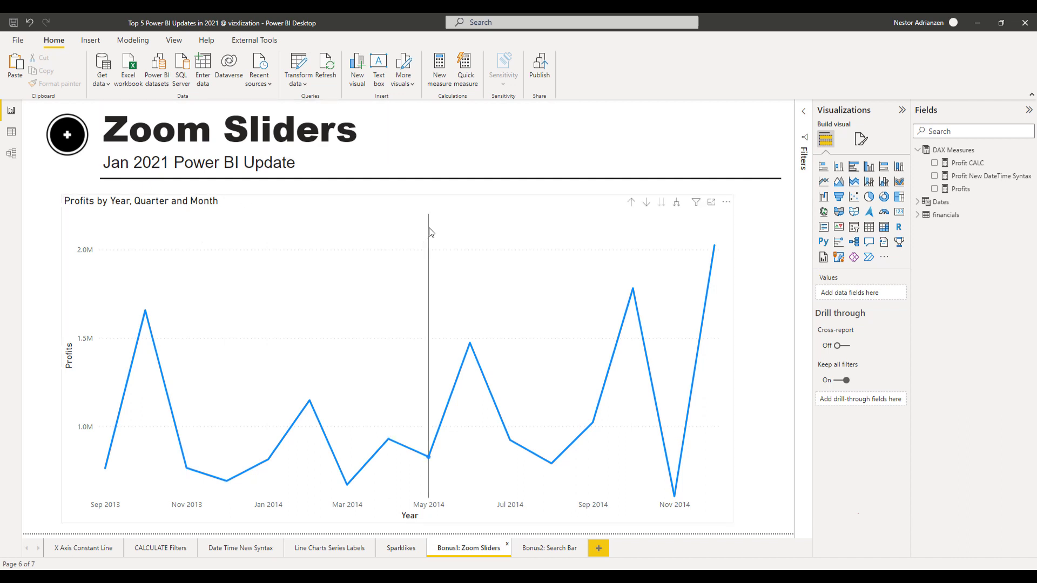
On the Zoom Sliders page, turn on the zoom slider for the Profits line chart.
mouse_move(396, 214)
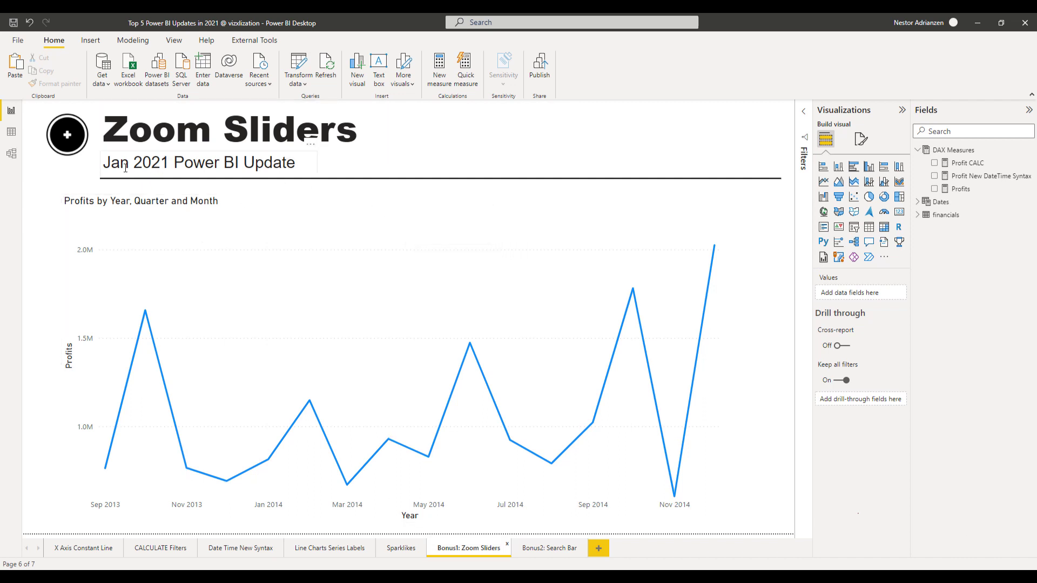
left_click(570, 208)
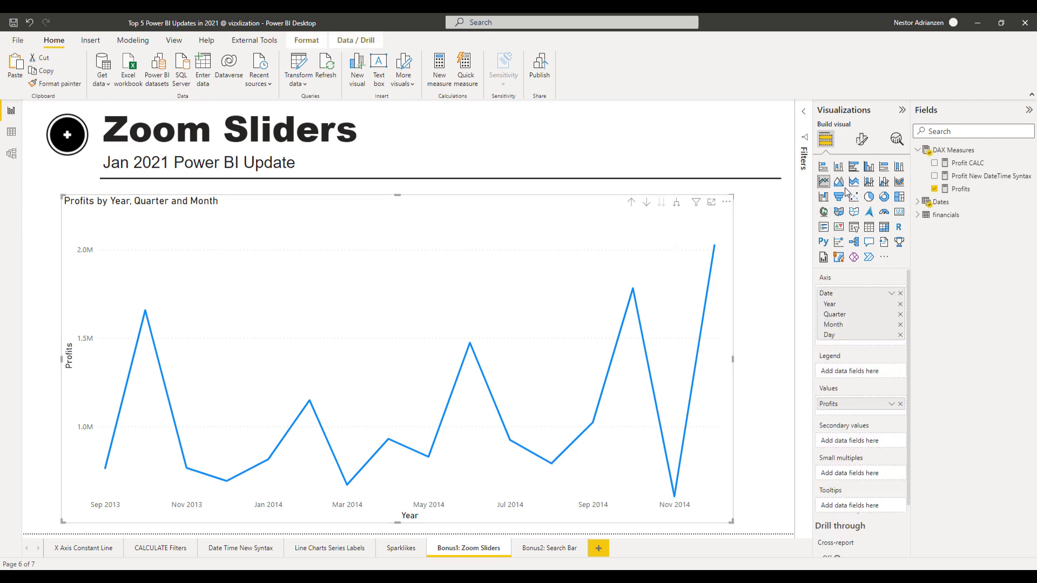
left_click(862, 140)
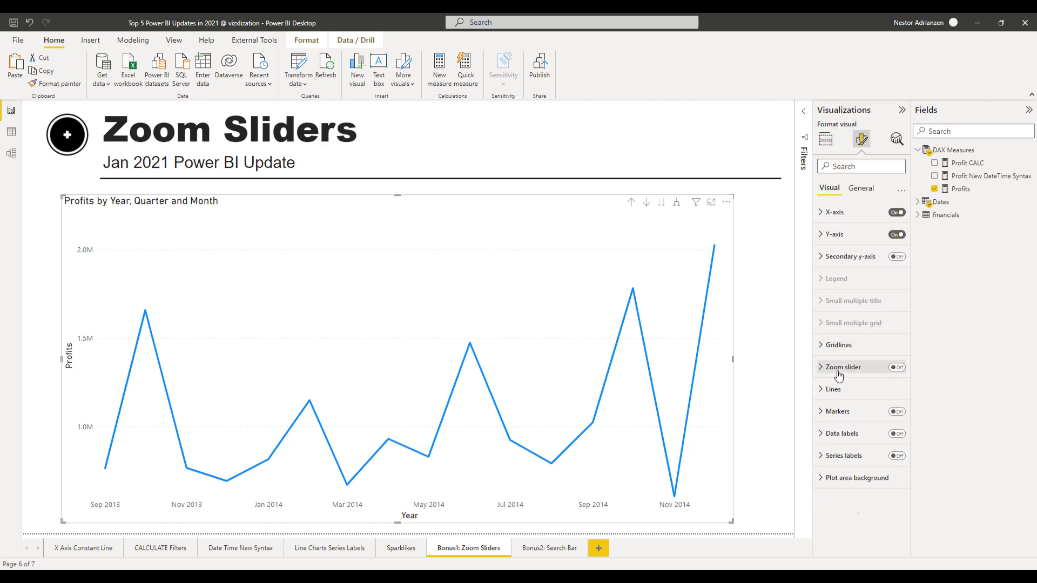
left_click(896, 369)
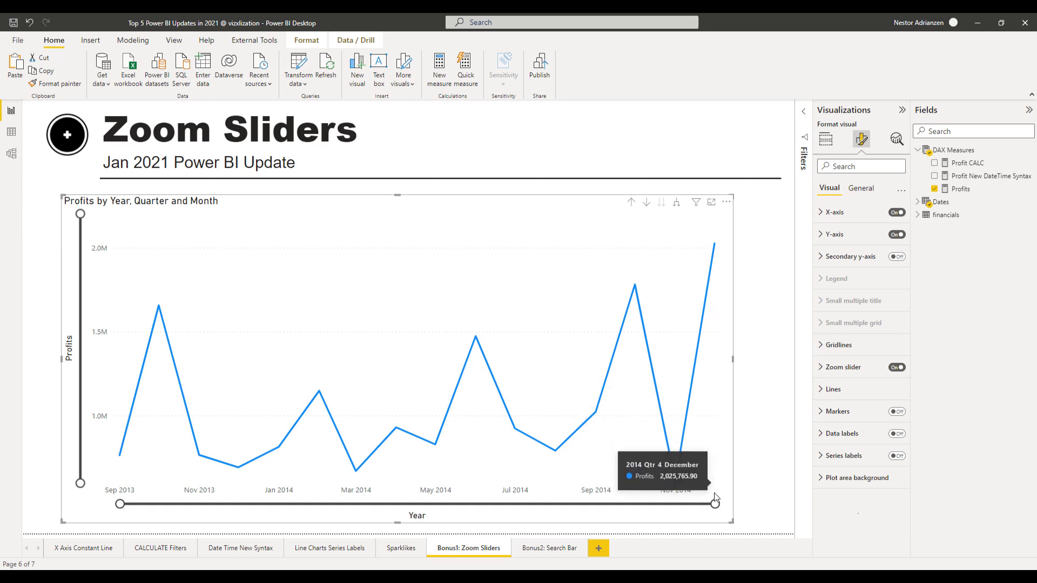
Try the line chart's zoom sliders, narrowing the Profits axis from its upper end, and restore the full range.
mouse_move(714, 504)
left_mouse_down()
mouse_move(273, 502)
mouse_move(734, 508)
mouse_move(560, 504)
mouse_move(723, 505)
left_mouse_up()
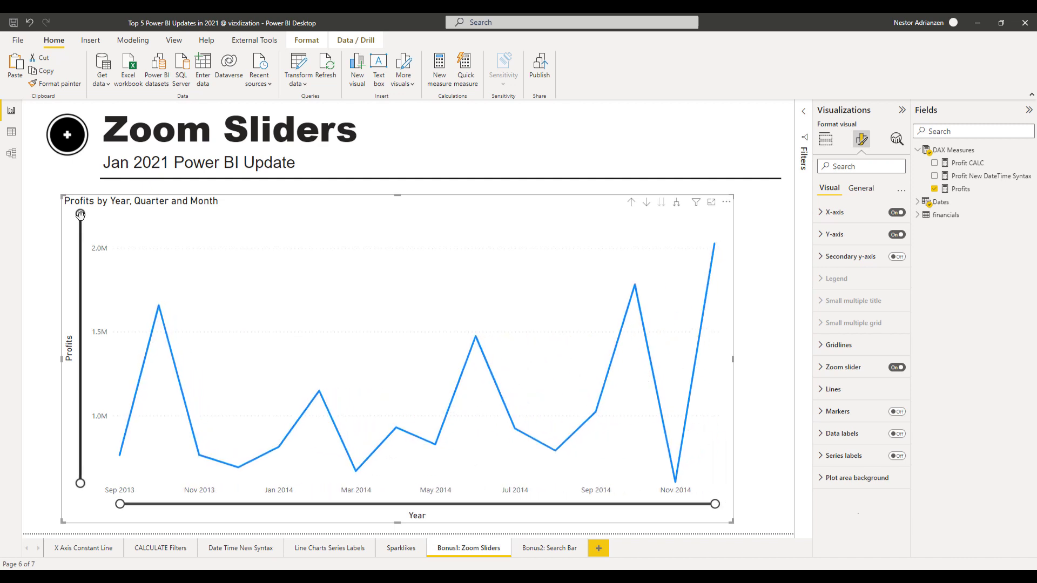
left_click_drag(80, 215, 80, 333)
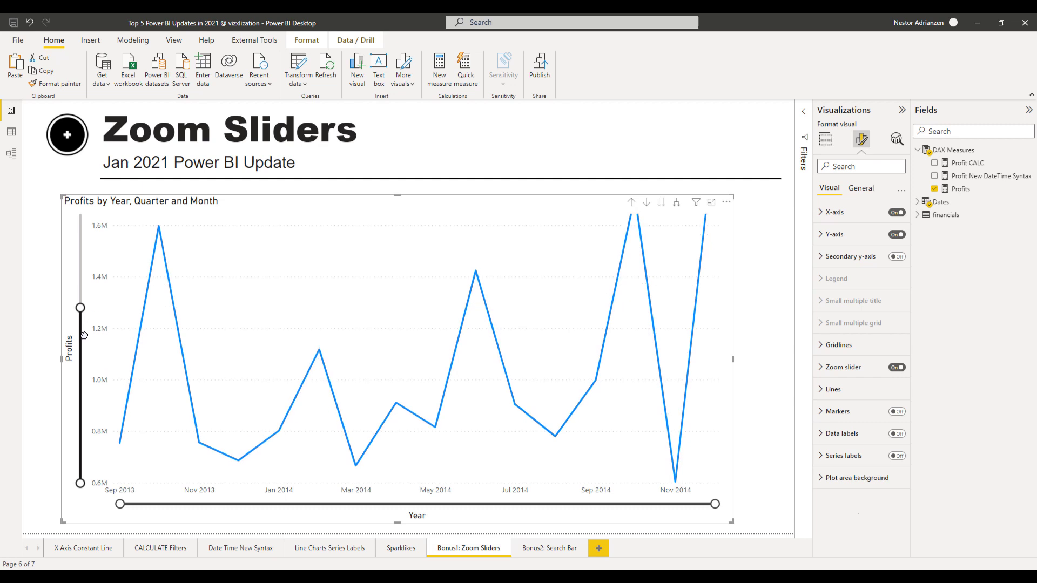
left_click_drag(85, 375, 81, 206)
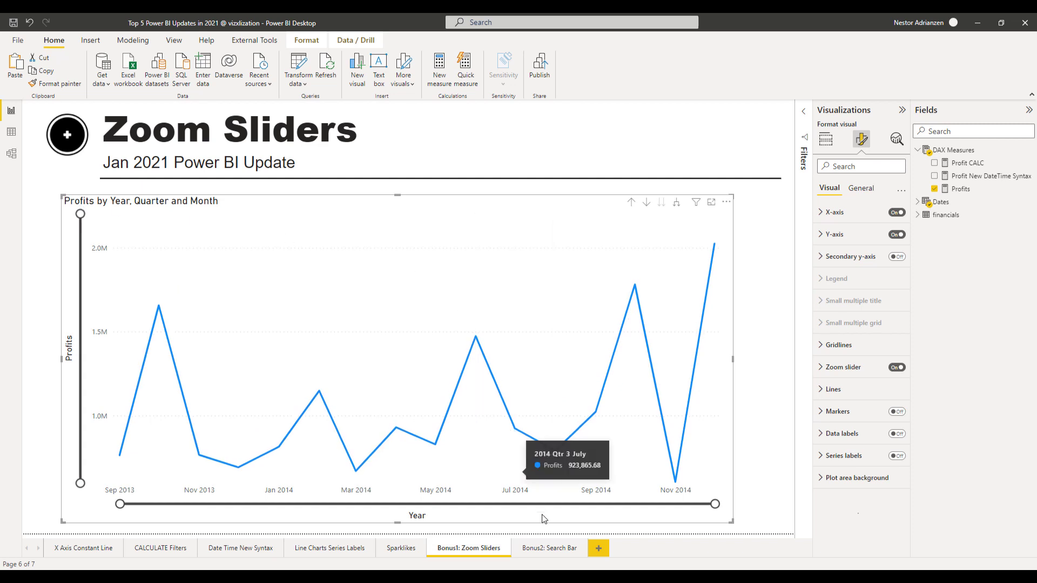
On the Search Bar page, run the suggested Refresh action from the application's search bar to refresh the report data.
left_click(549, 546)
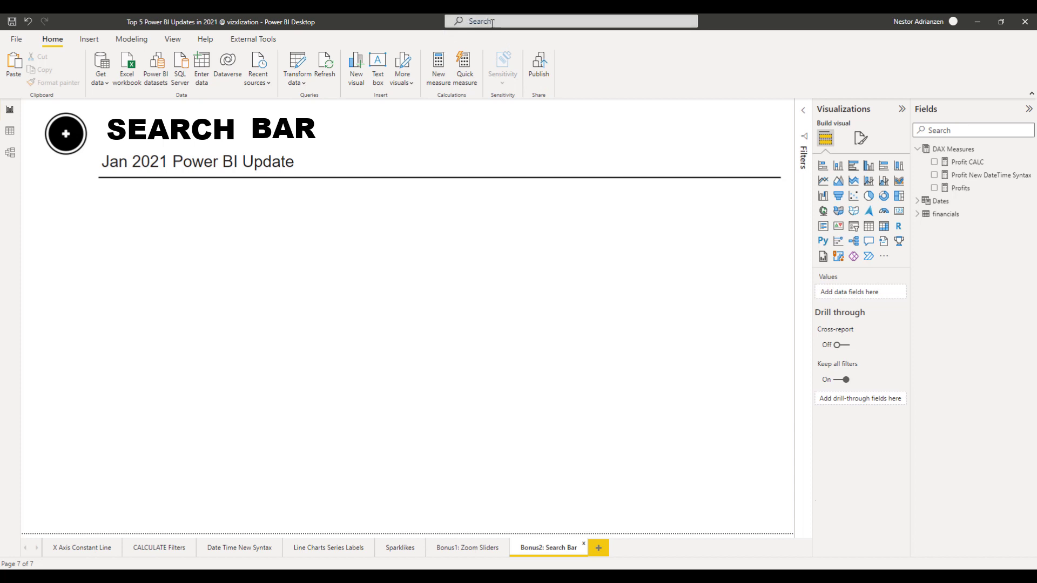
left_click(510, 22)
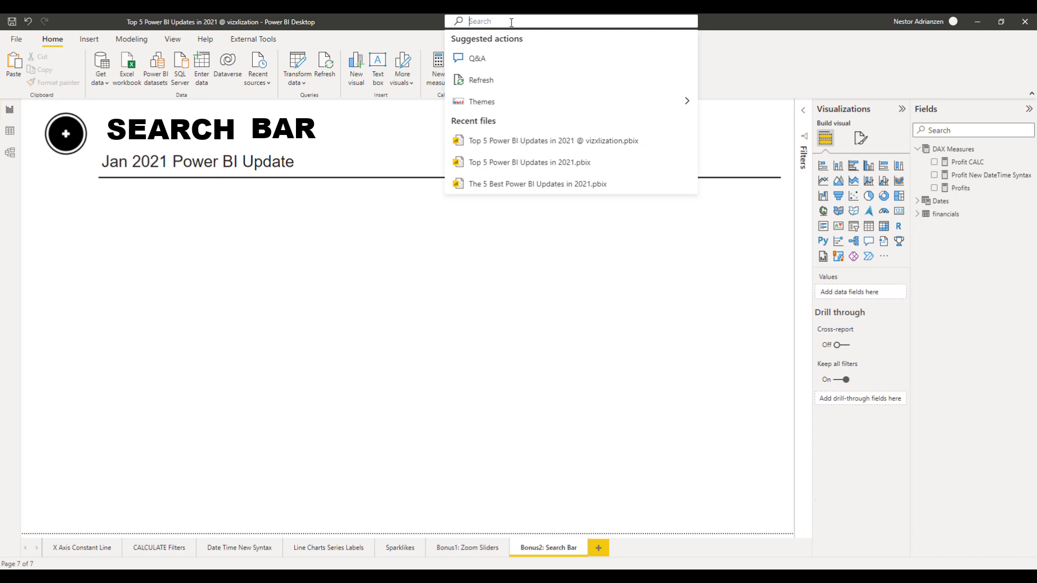
left_click(500, 83)
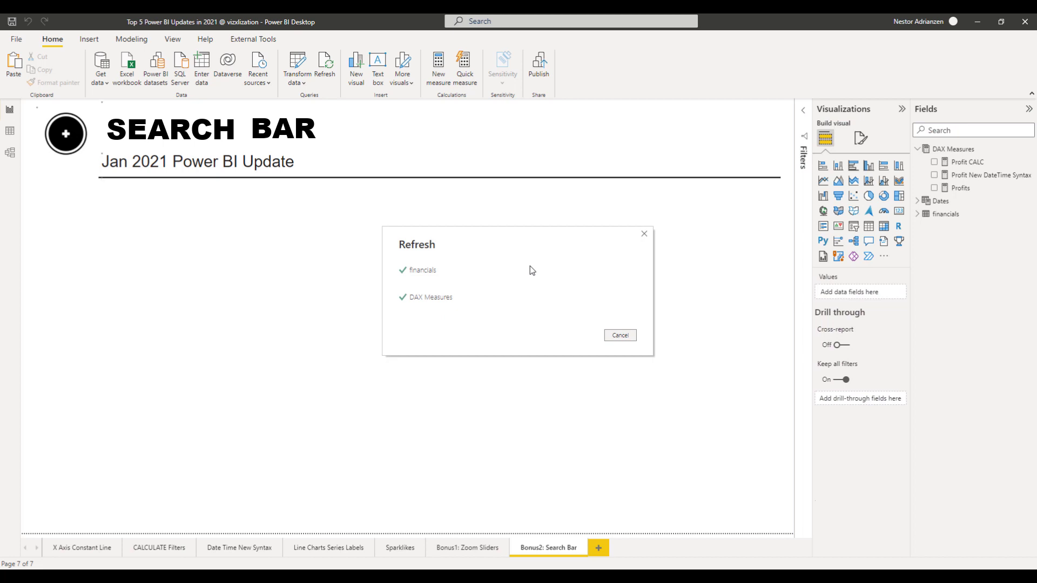
Review the search bar's suggested actions and recent files, and close the list.
left_click(493, 23)
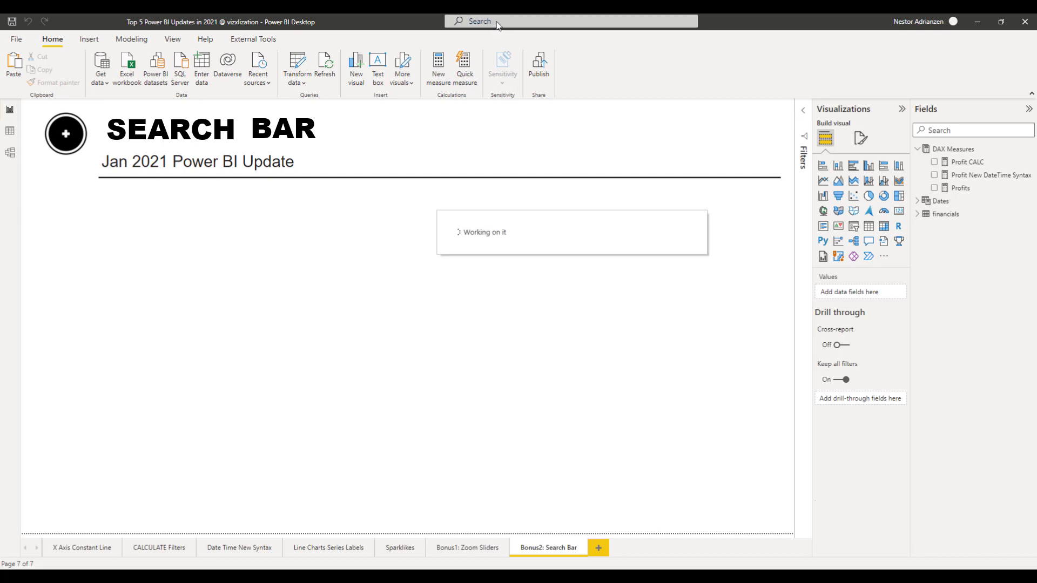
left_click(497, 22)
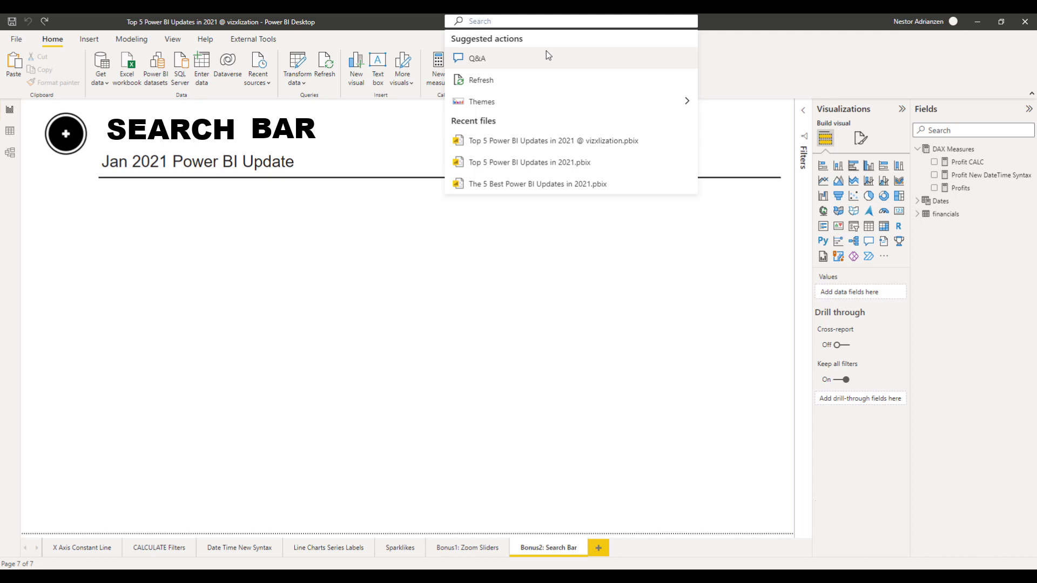
left_click(603, 287)
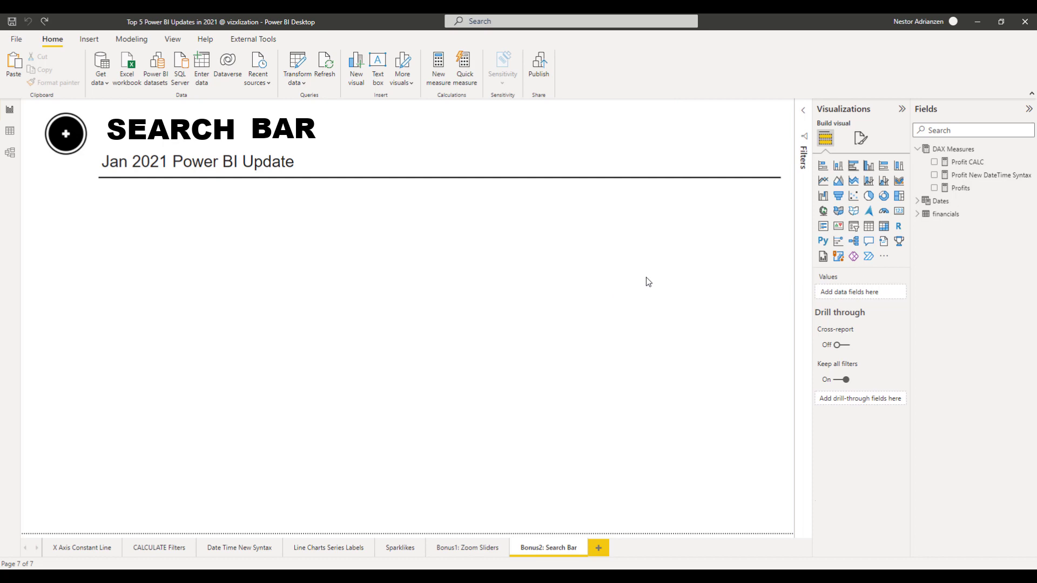